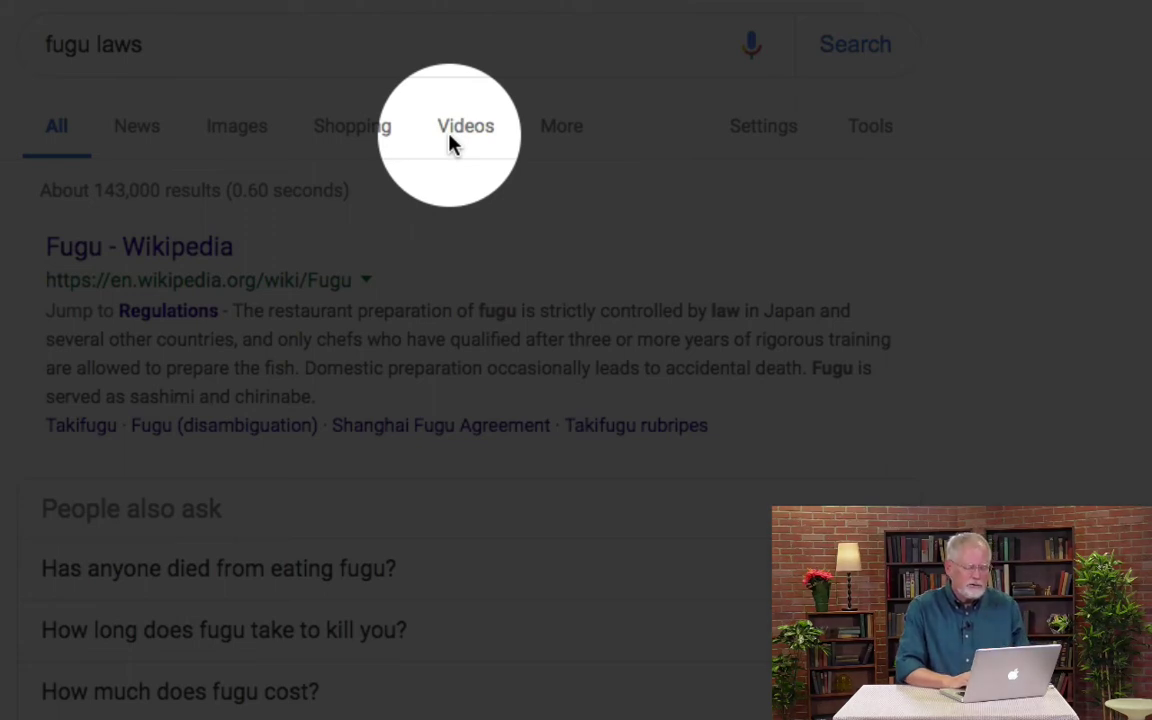
pyautogui.click(556, 136)
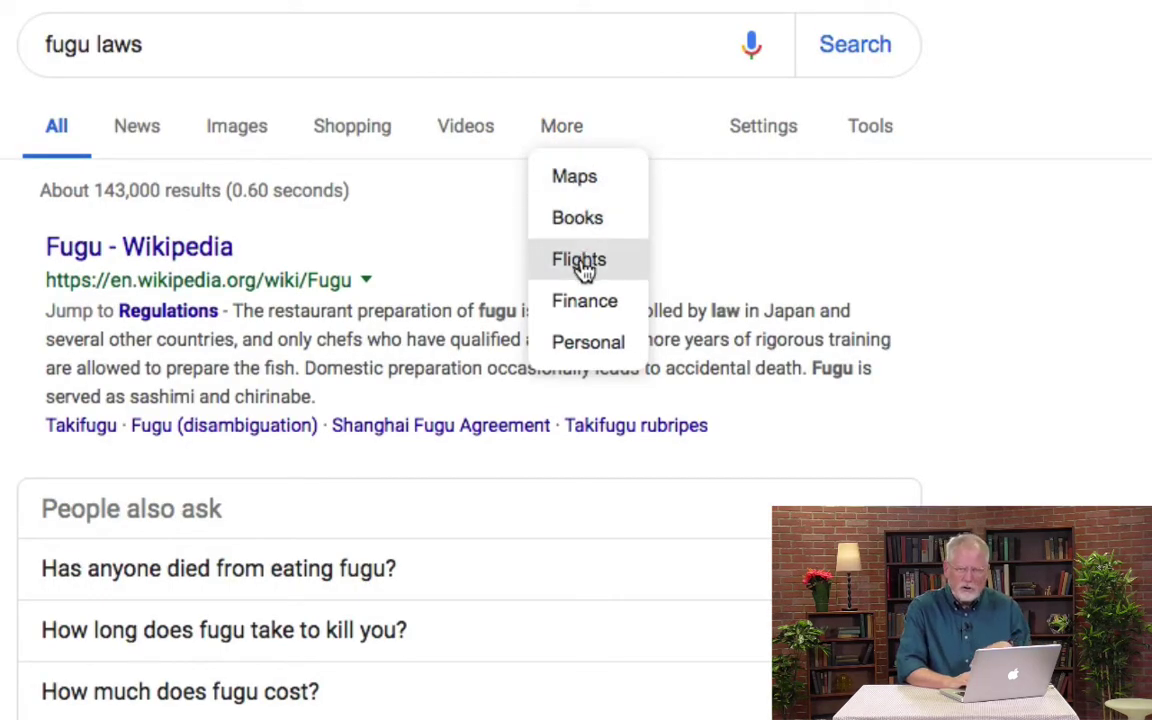
pyautogui.click(425, 320)
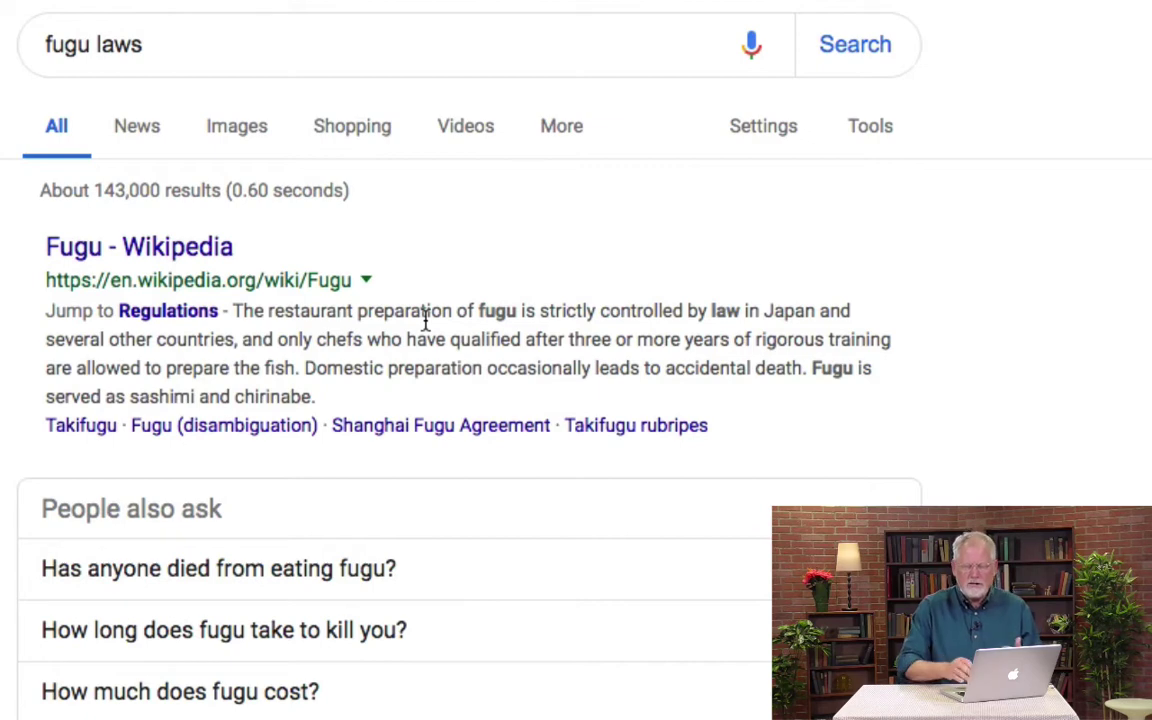
# Step: Limit the "fugu laws" results to a custom date range from 1/1/2012 to 12/31/2012
pyautogui.click(864, 127)
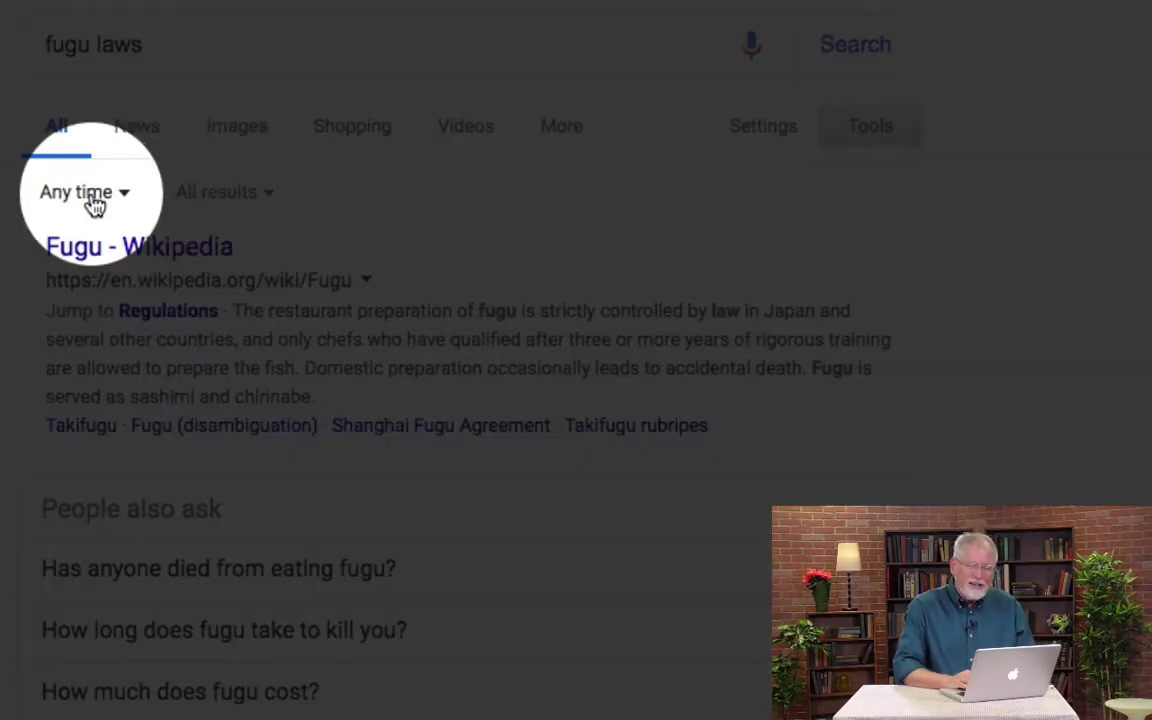
pyautogui.click(95, 205)
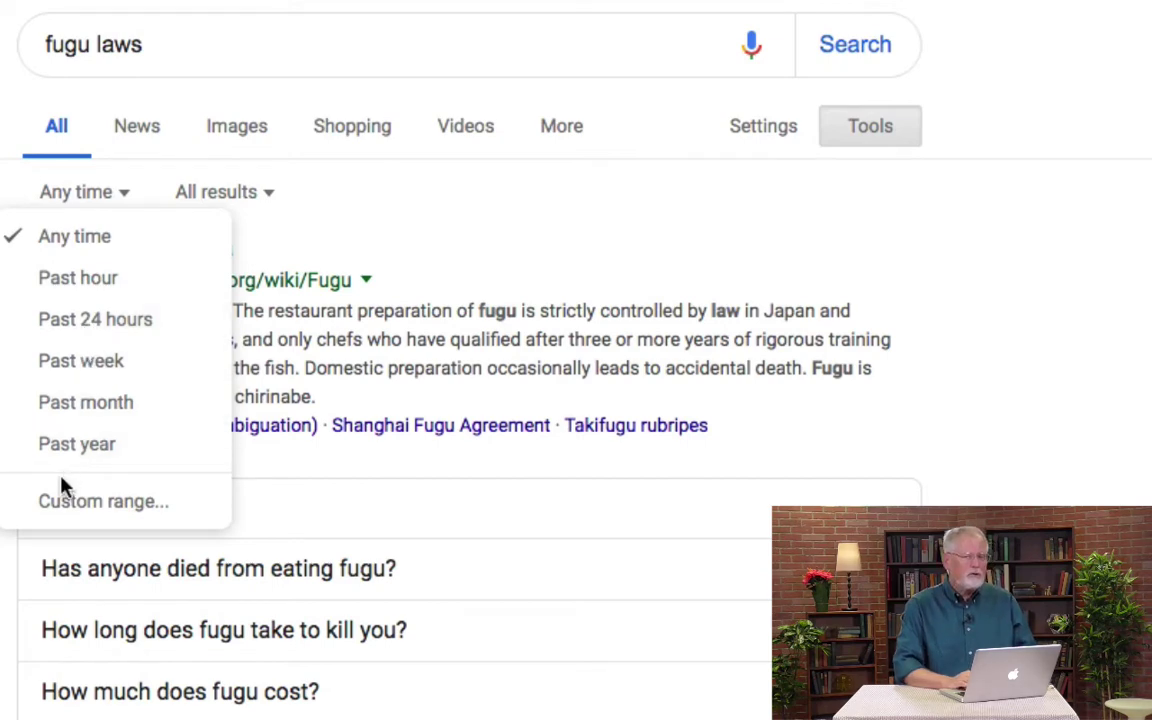
pyautogui.click(87, 521)
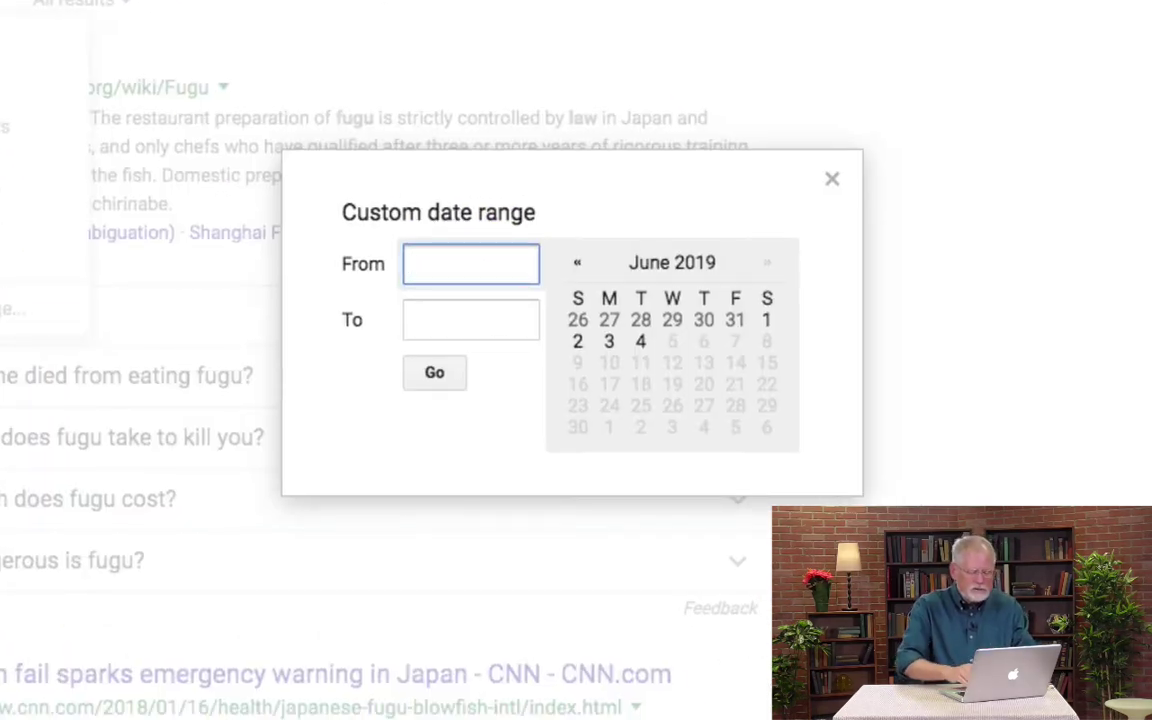
pyautogui.write('1')
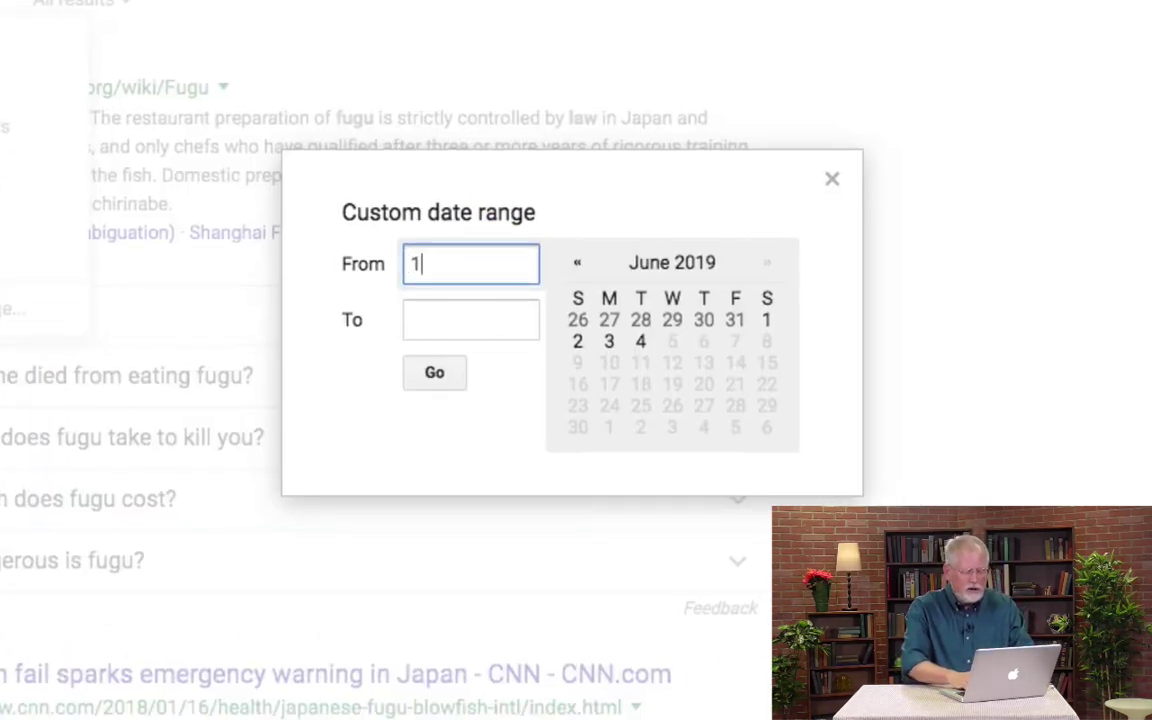
pyautogui.write('/1/2012')
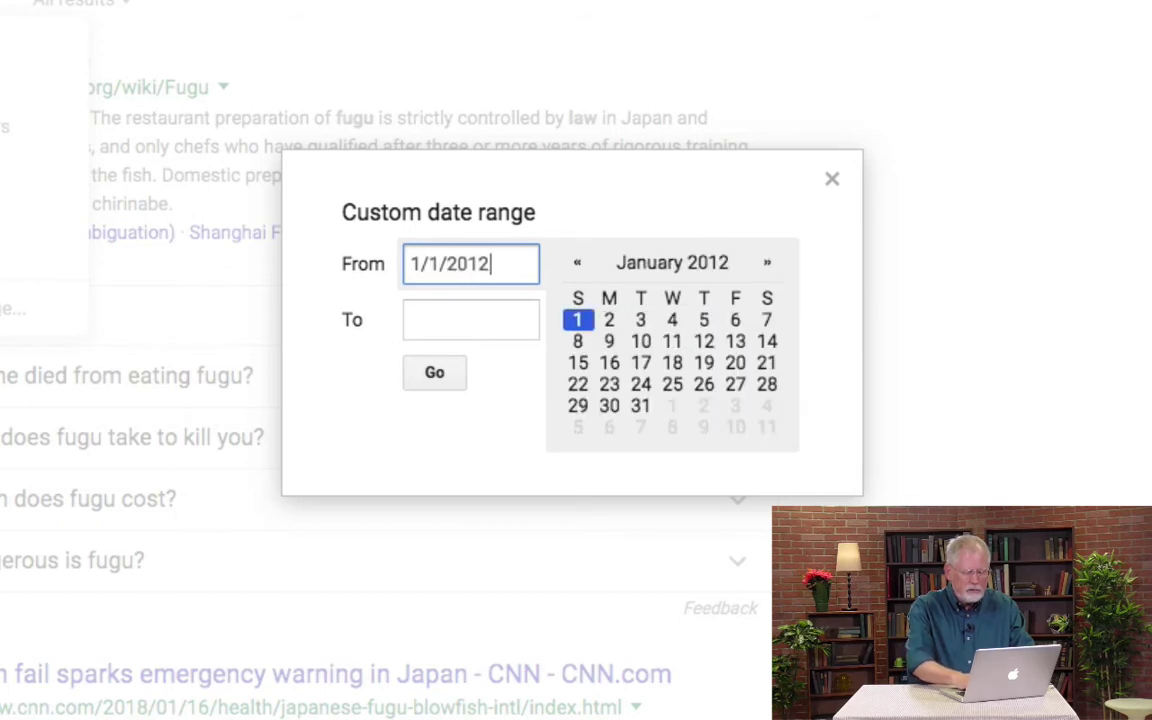
pyautogui.press('Tab')
pyautogui.write('12/3')
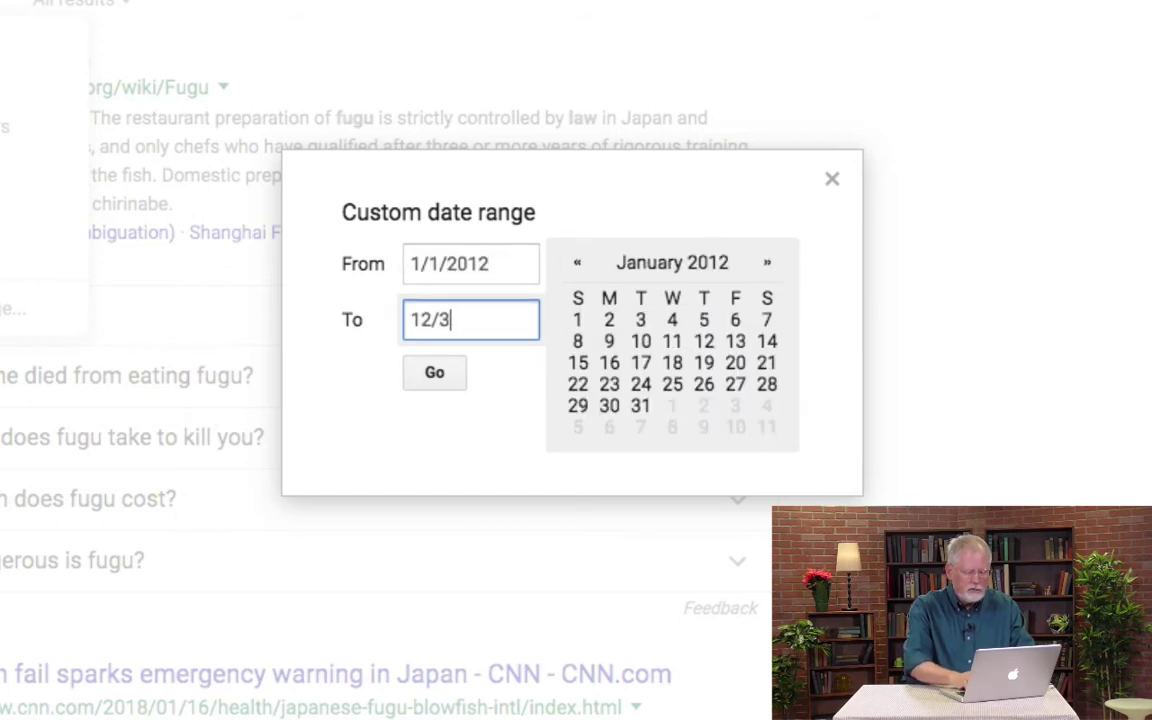
pyautogui.write('1/2012')
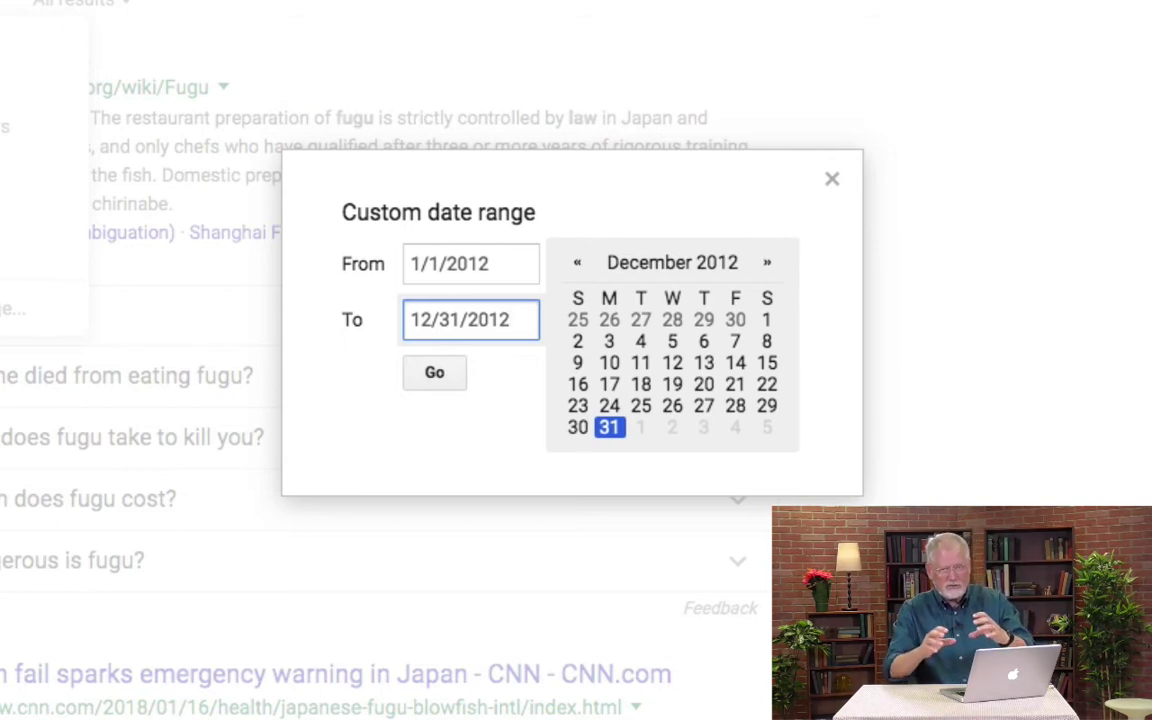
pyautogui.click(427, 374)
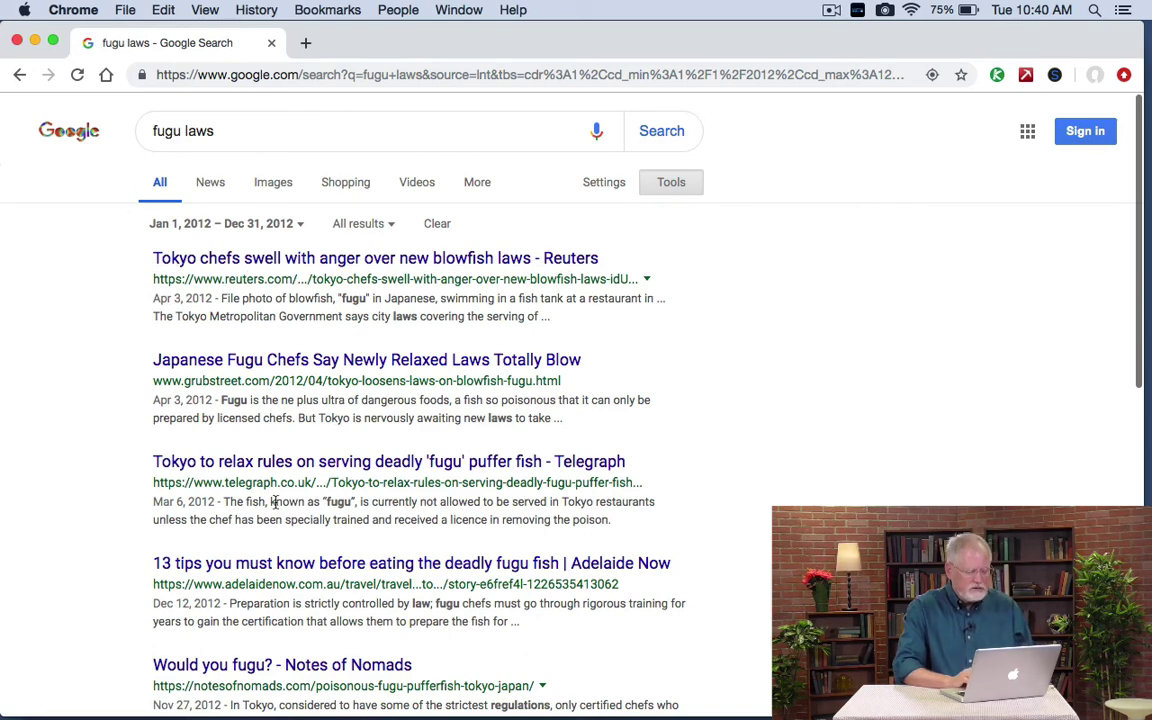
pyautogui.scroll(-1, 207, 300)
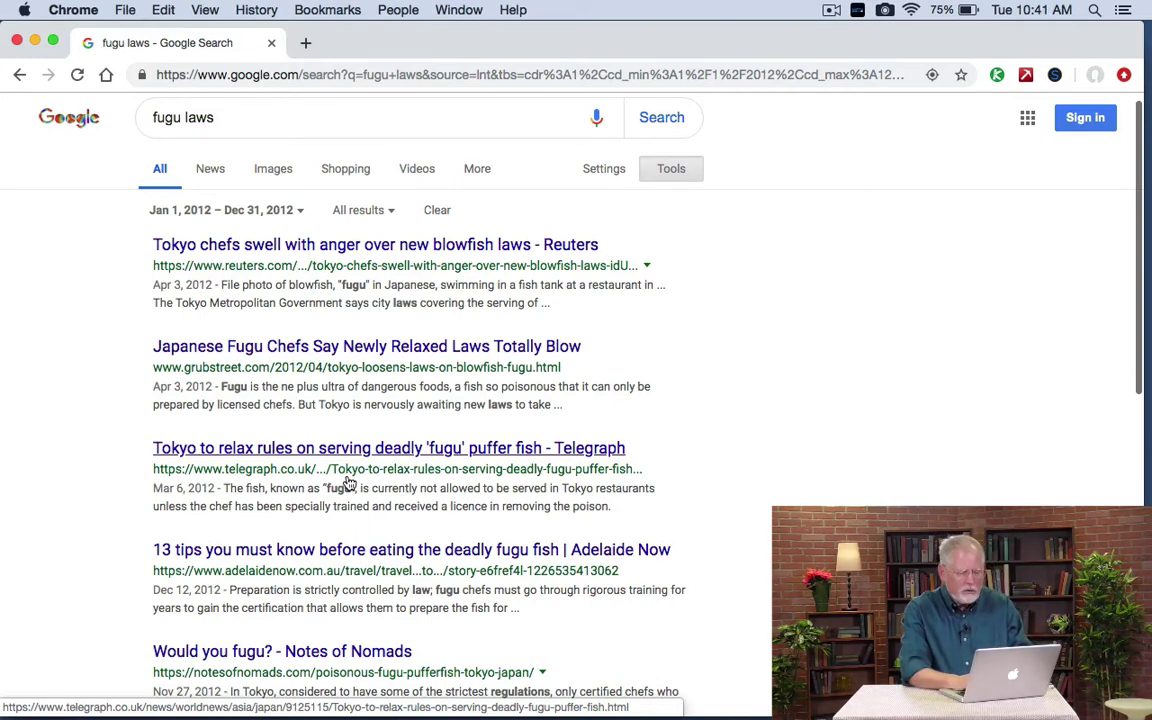
# Step: Return to the Google home page and search for "world cup 2022"
pyautogui.press('super+shift+h')
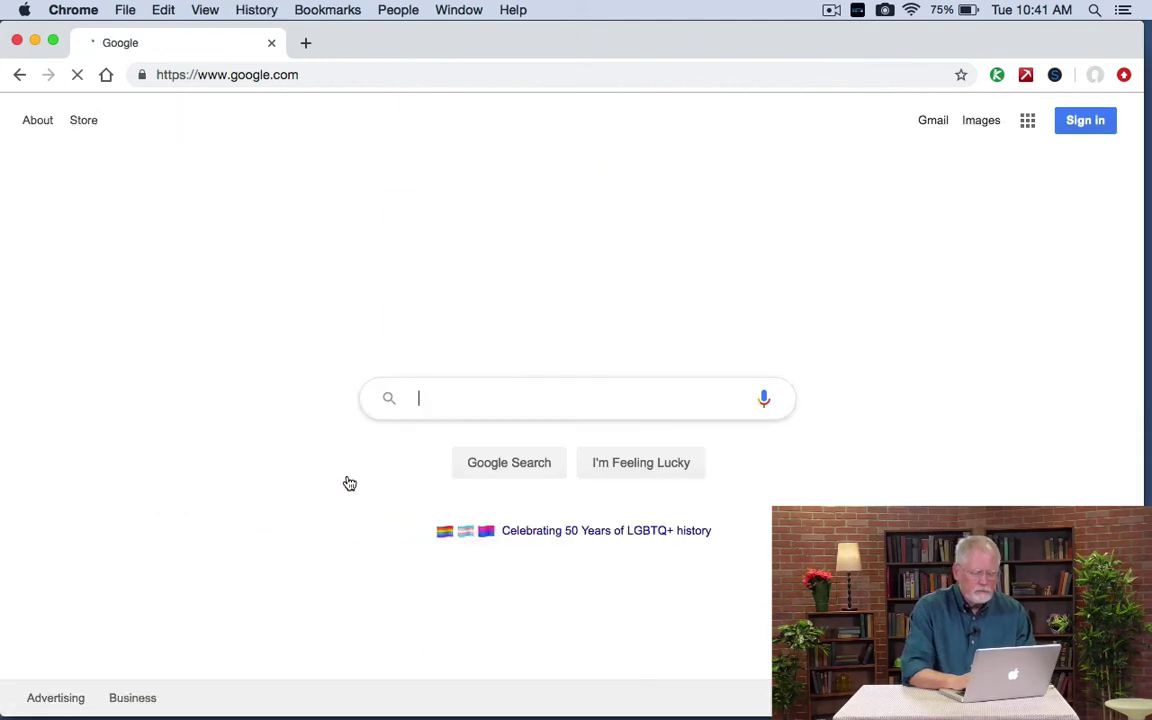
pyautogui.write('world')
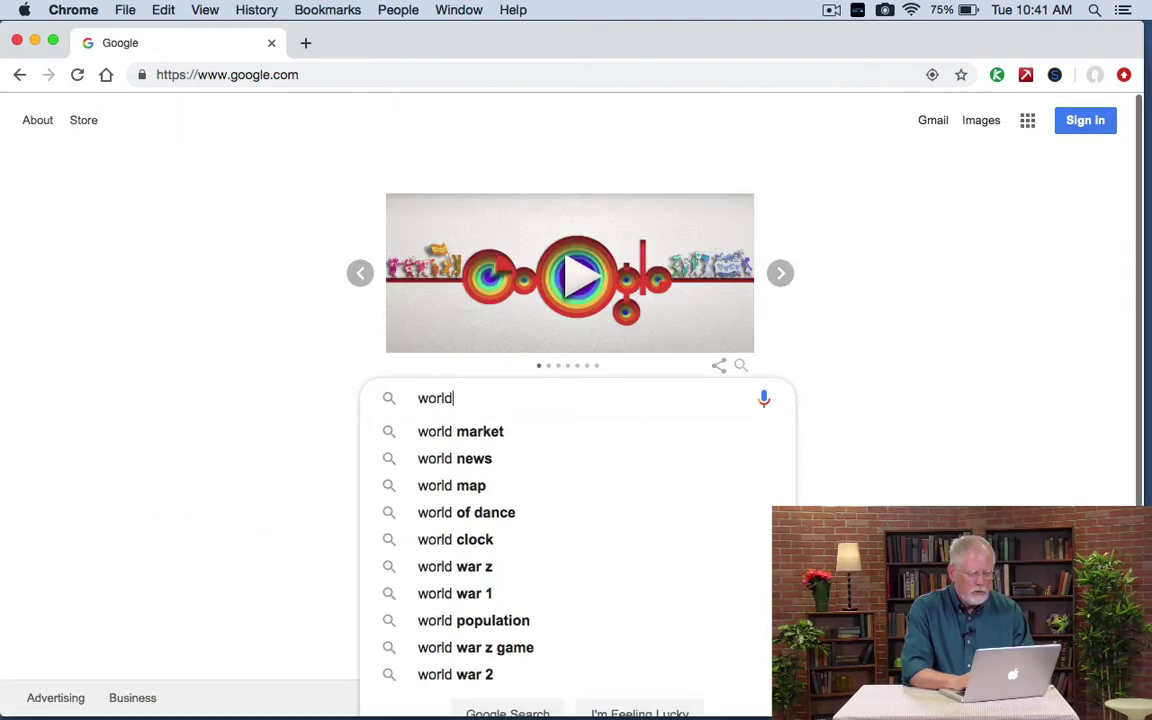
pyautogui.write(' cup ')
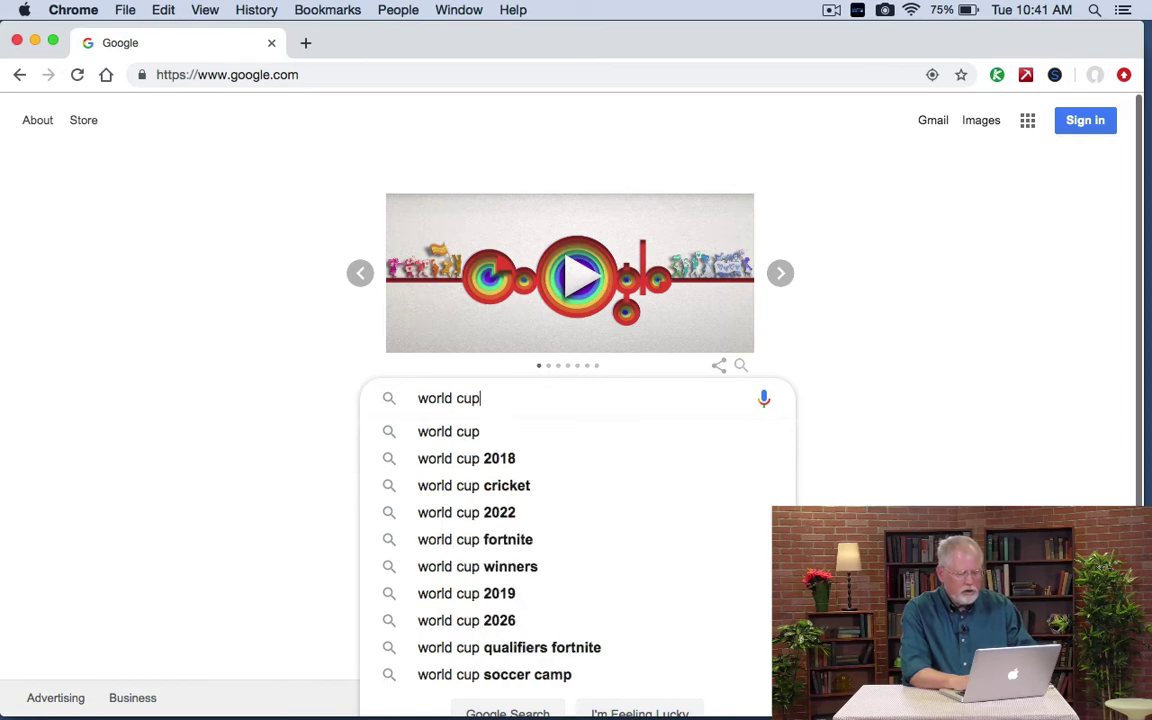
pyautogui.write('200')
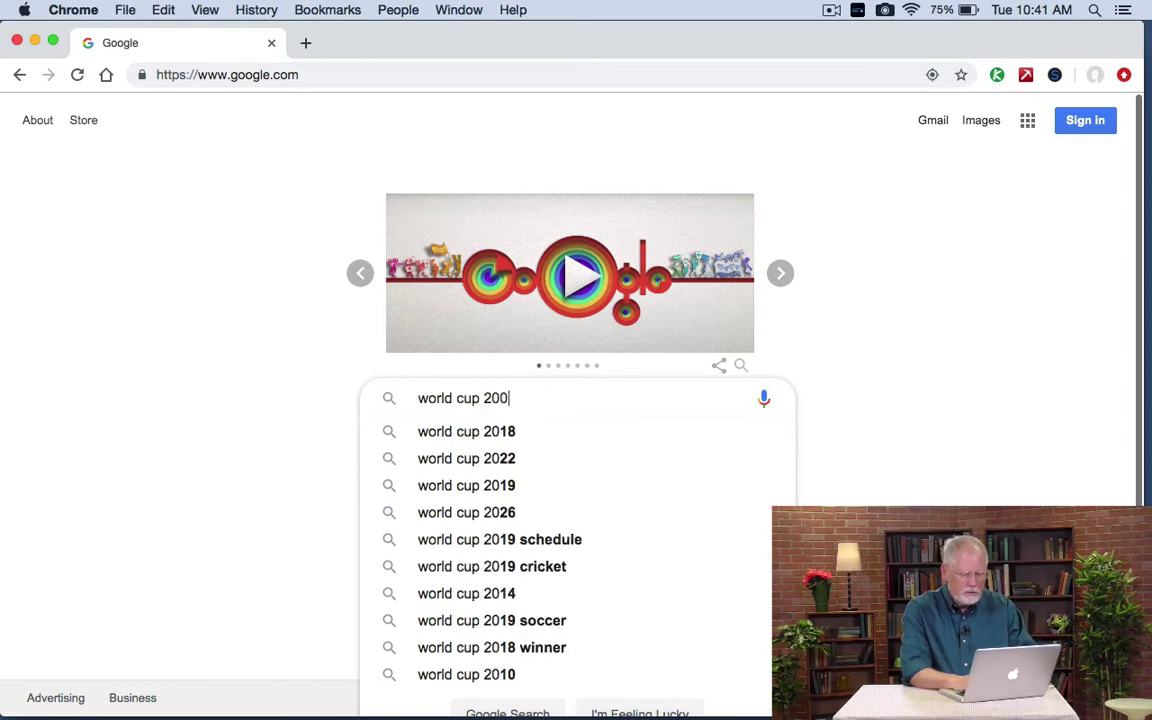
pyautogui.press('BackSpace')
pyautogui.write('22')
pyautogui.press('Return')
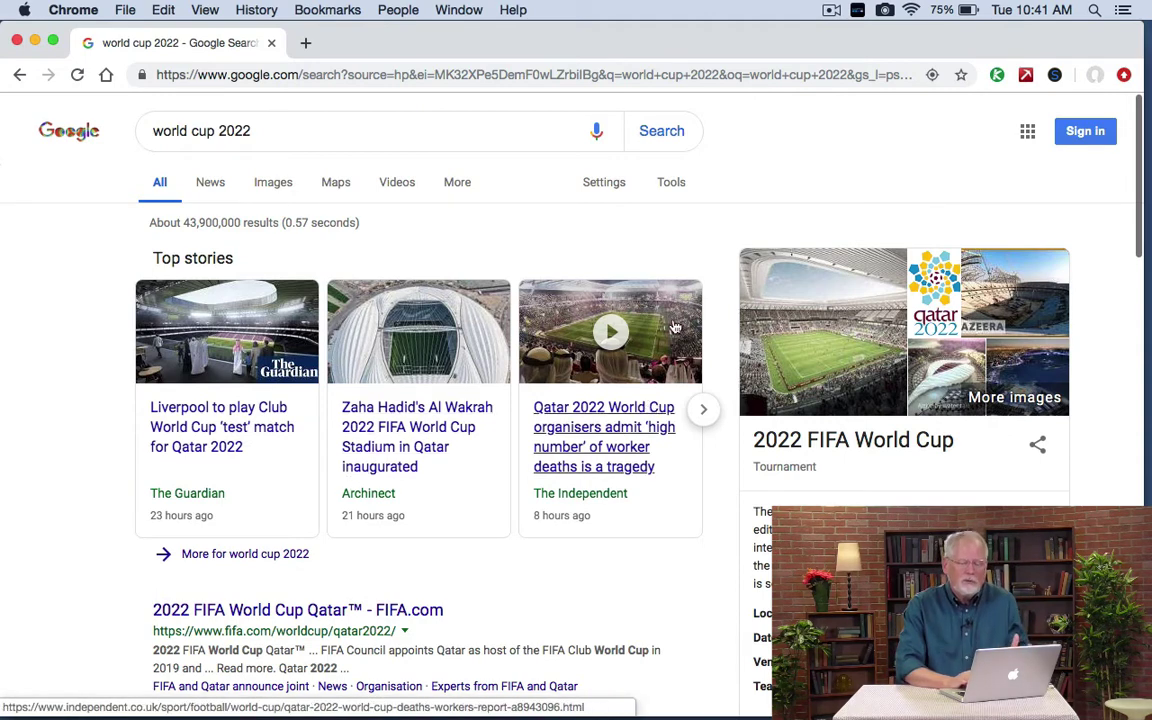
# Step: Restrict the World Cup results to a custom date range from 1/1/2010 to 1/1/2013
pyautogui.click(679, 186)
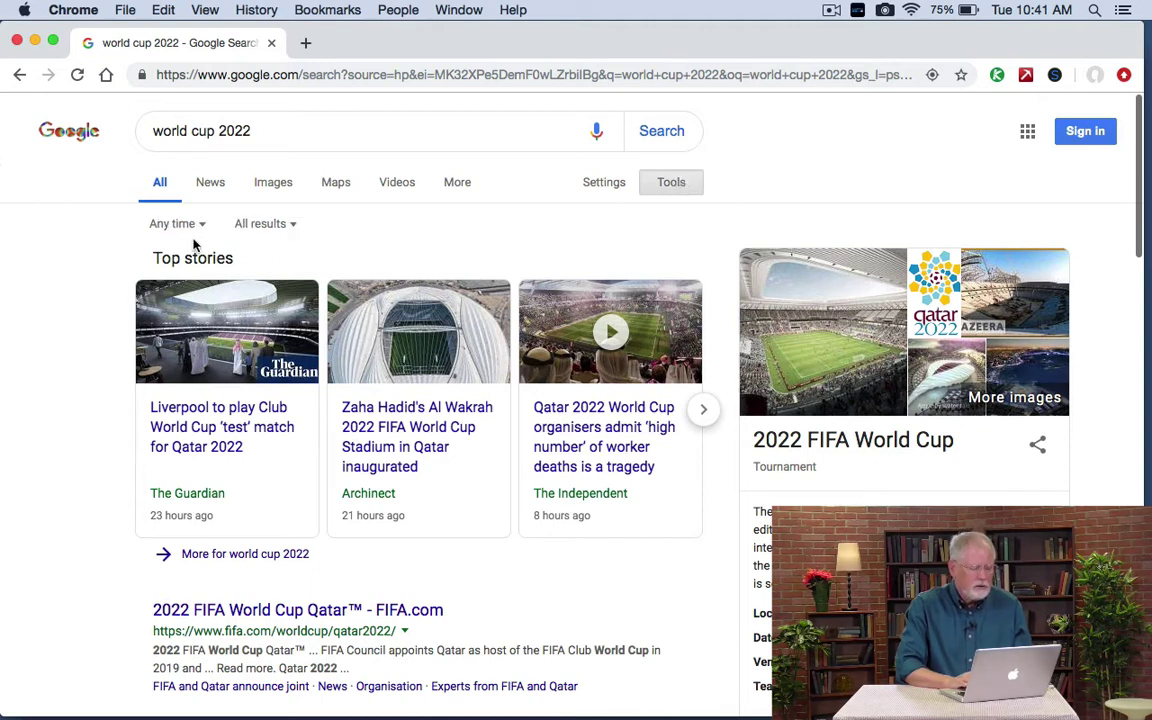
pyautogui.click(176, 226)
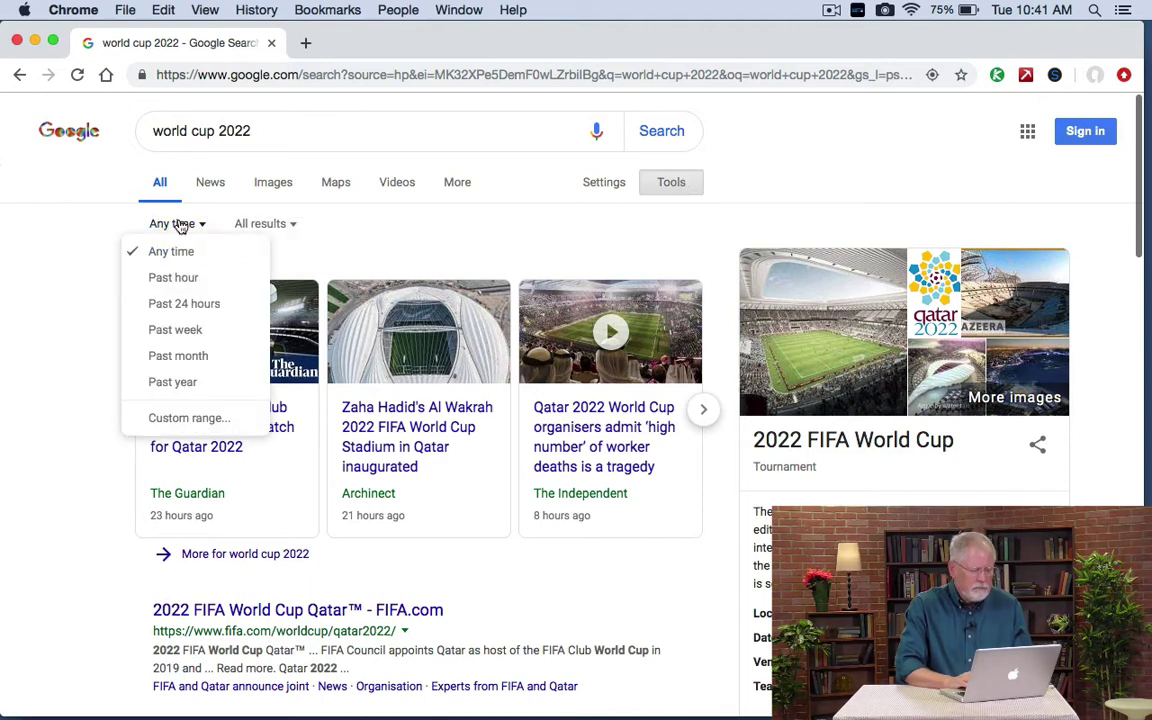
pyautogui.click(185, 424)
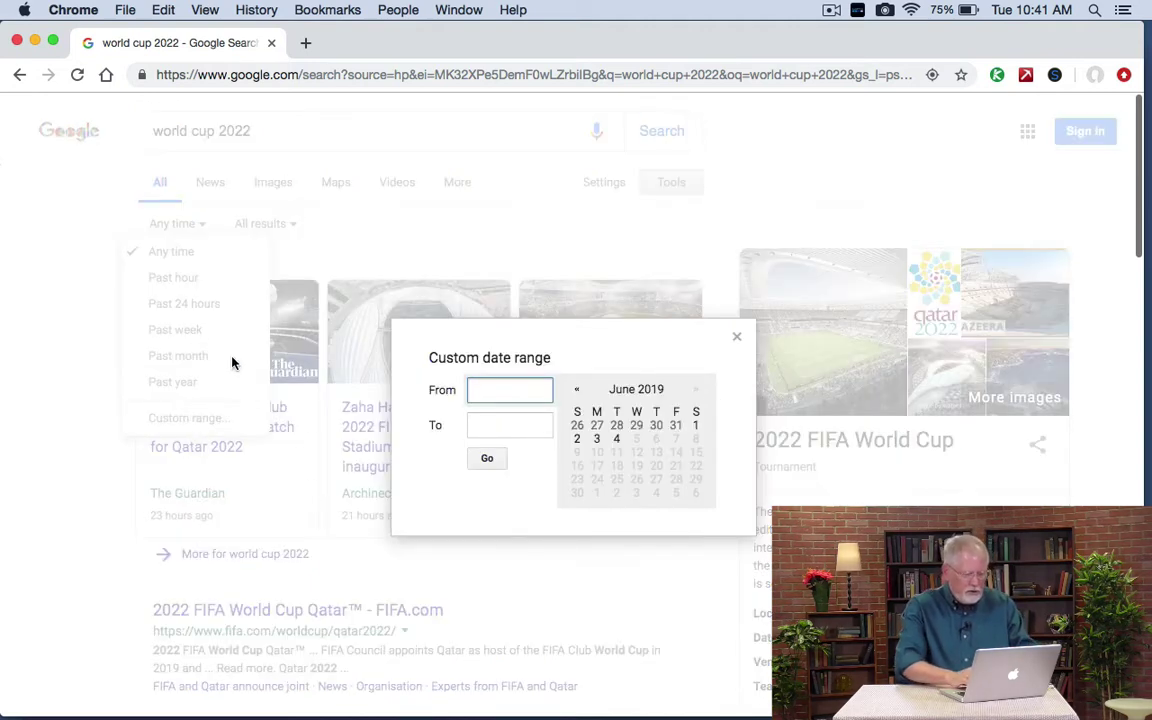
pyautogui.write('1/1/')
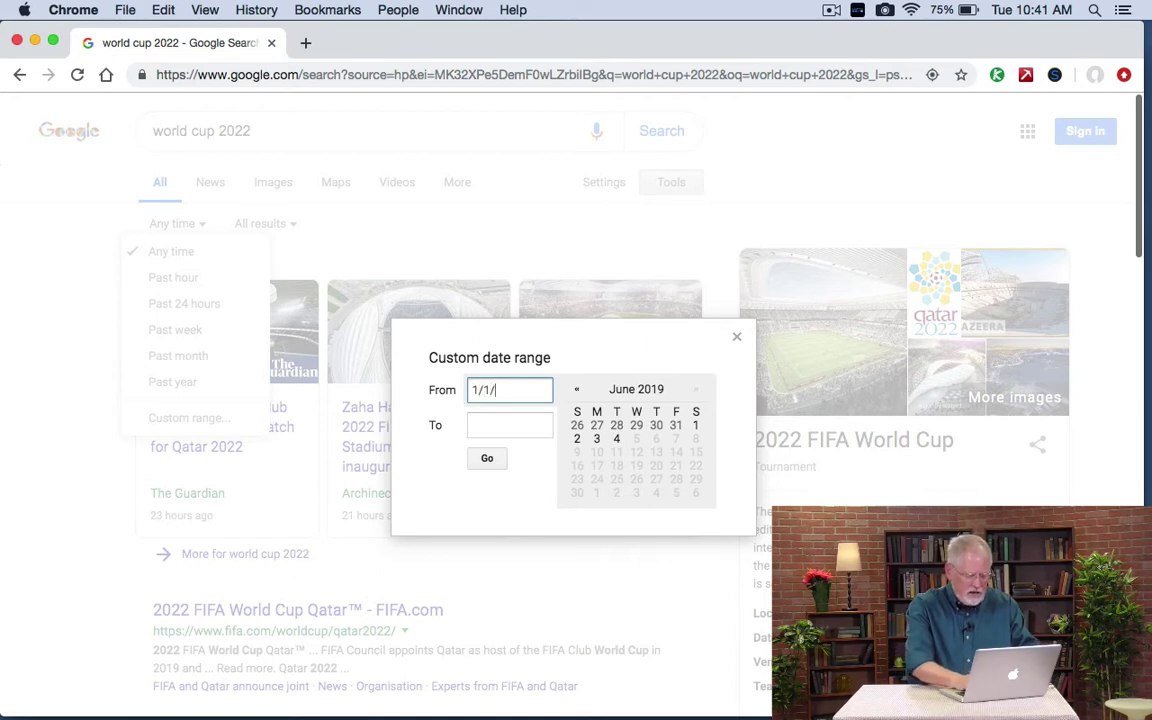
pyautogui.write('2010')
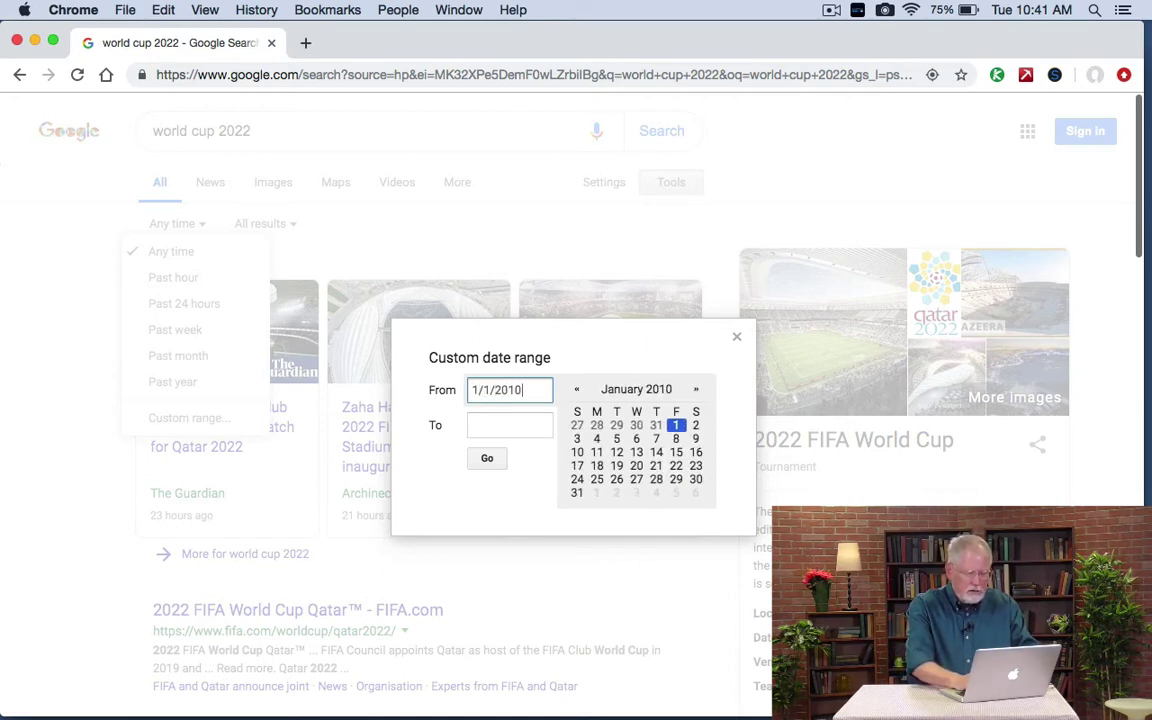
pyautogui.press('Tab')
pyautogui.write('1/1/')
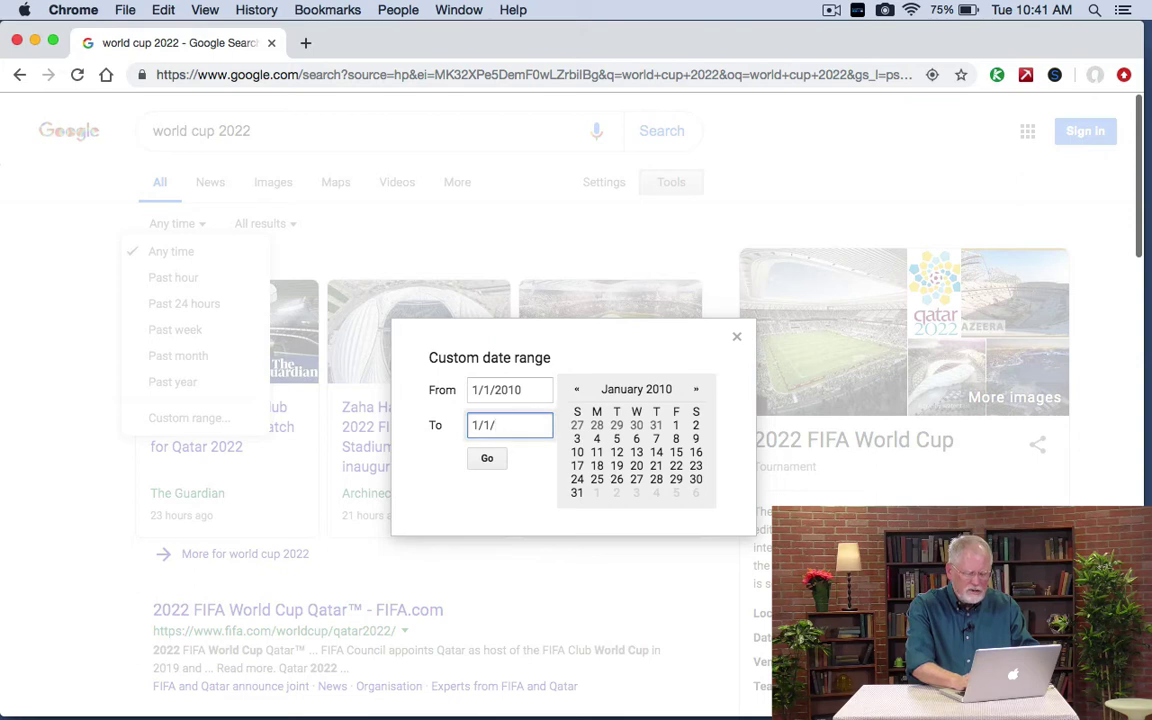
pyautogui.write('2013')
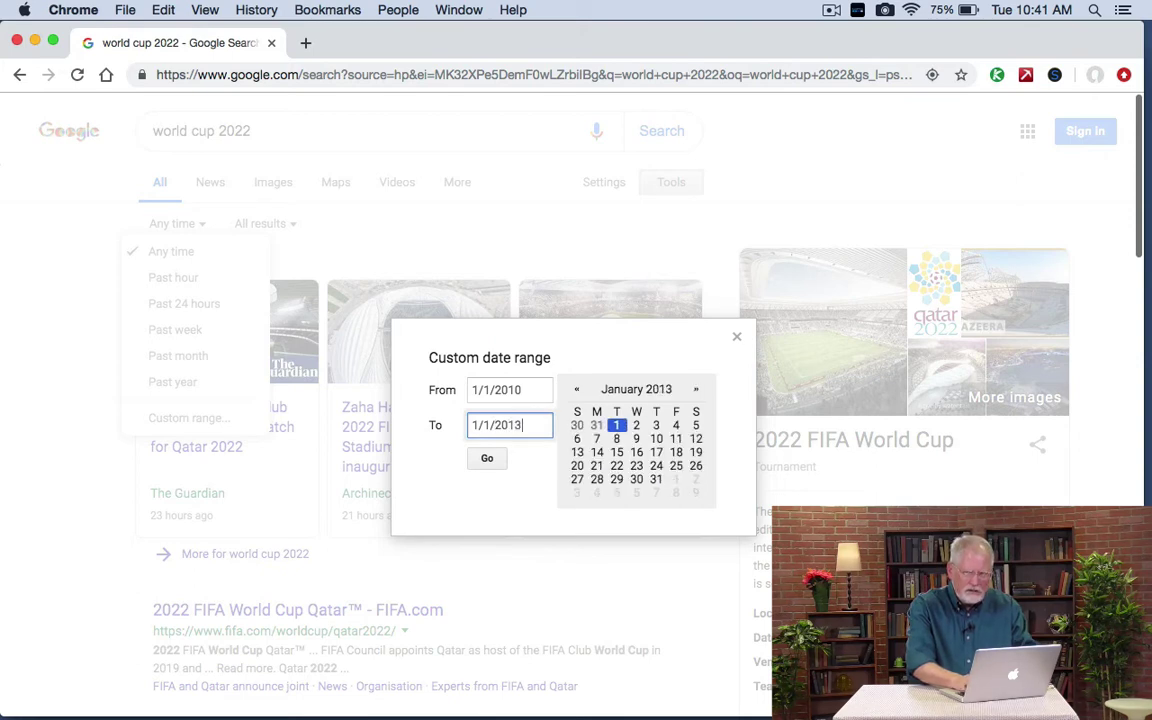
pyautogui.press('Return')
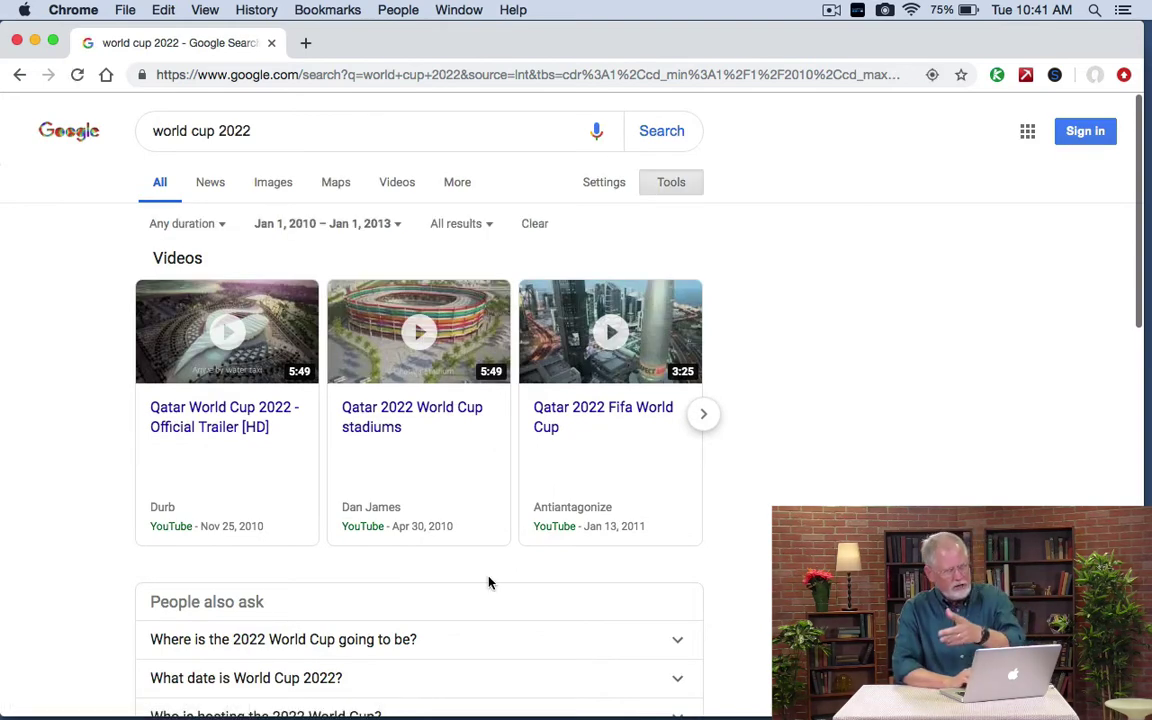
# Step: Look through the date-limited World Cup results, and switch the same search to News results
pyautogui.scroll(-5, 489, 582)
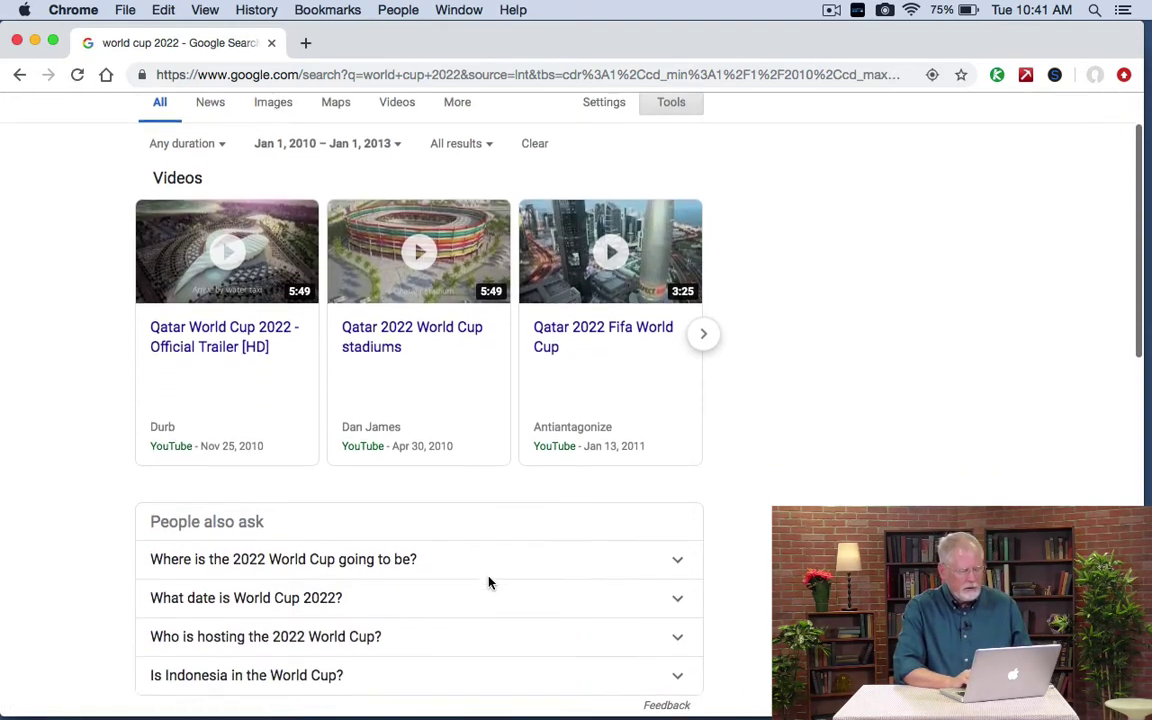
pyautogui.scroll(-2, 489, 582)
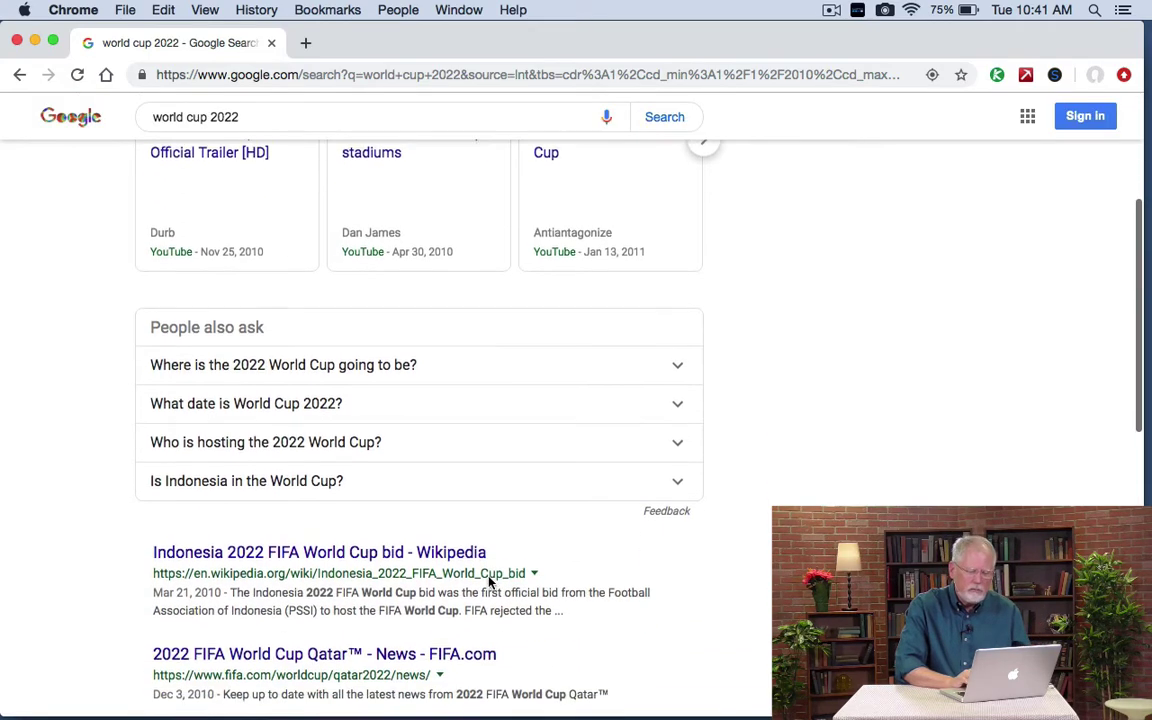
pyautogui.scroll(-5, 489, 577)
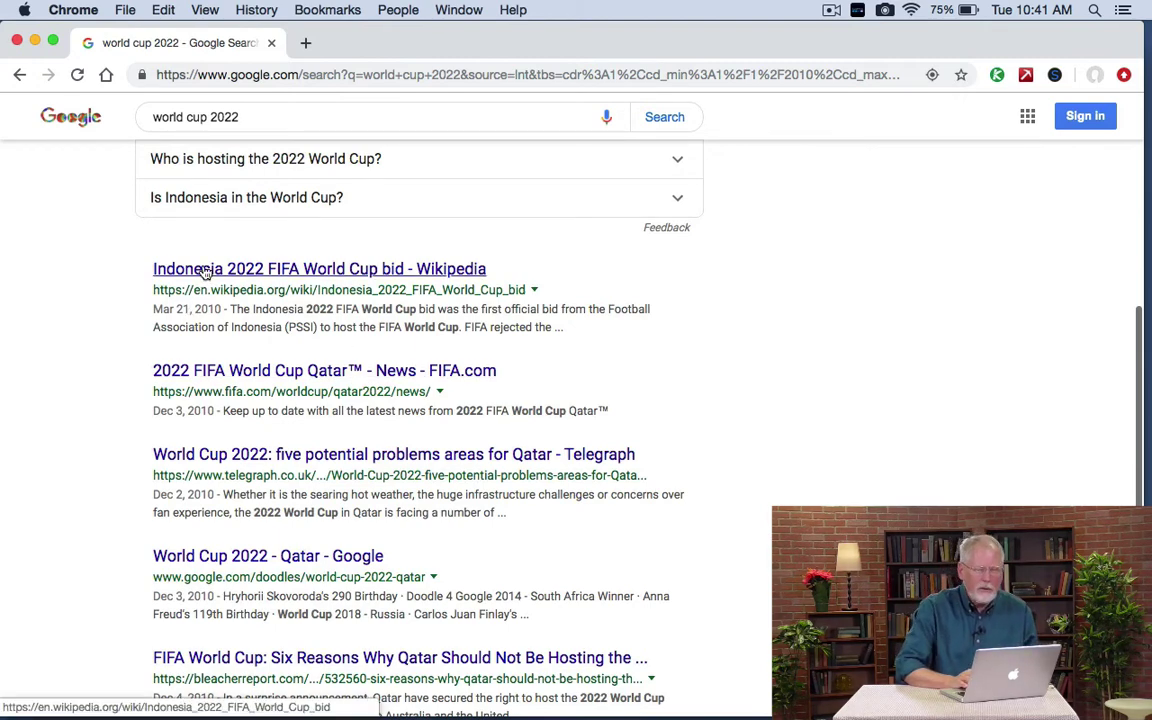
pyautogui.scroll(-4, 244, 490)
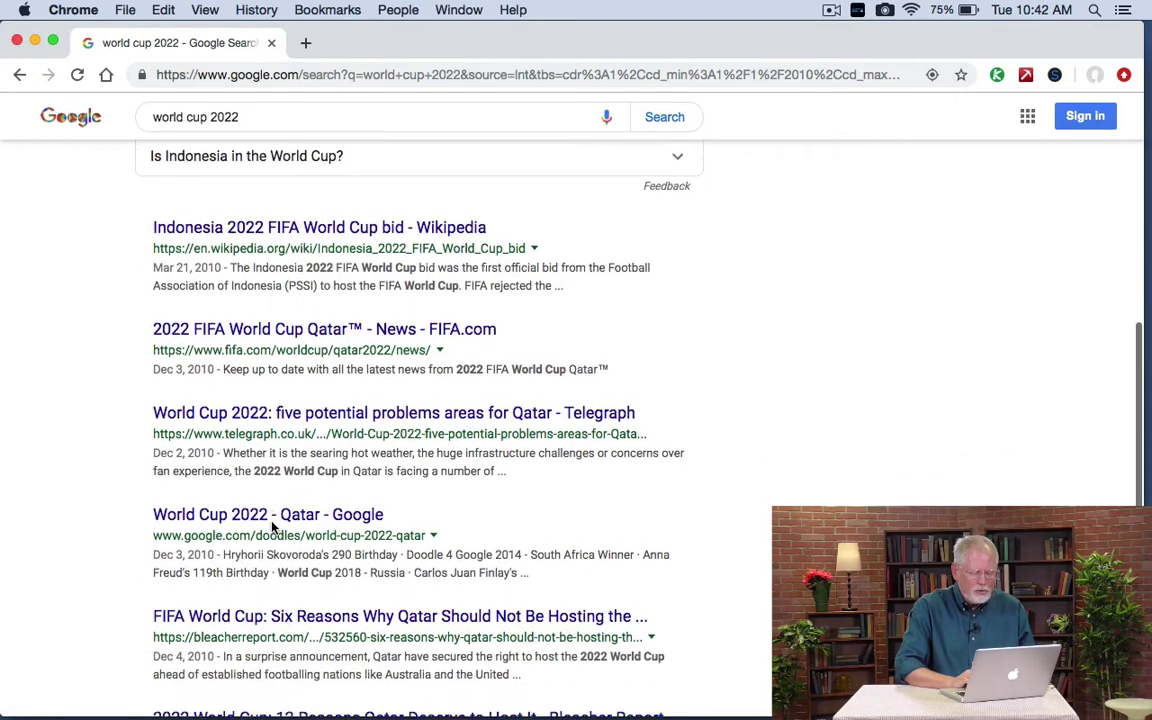
pyautogui.scroll(-3, 272, 527)
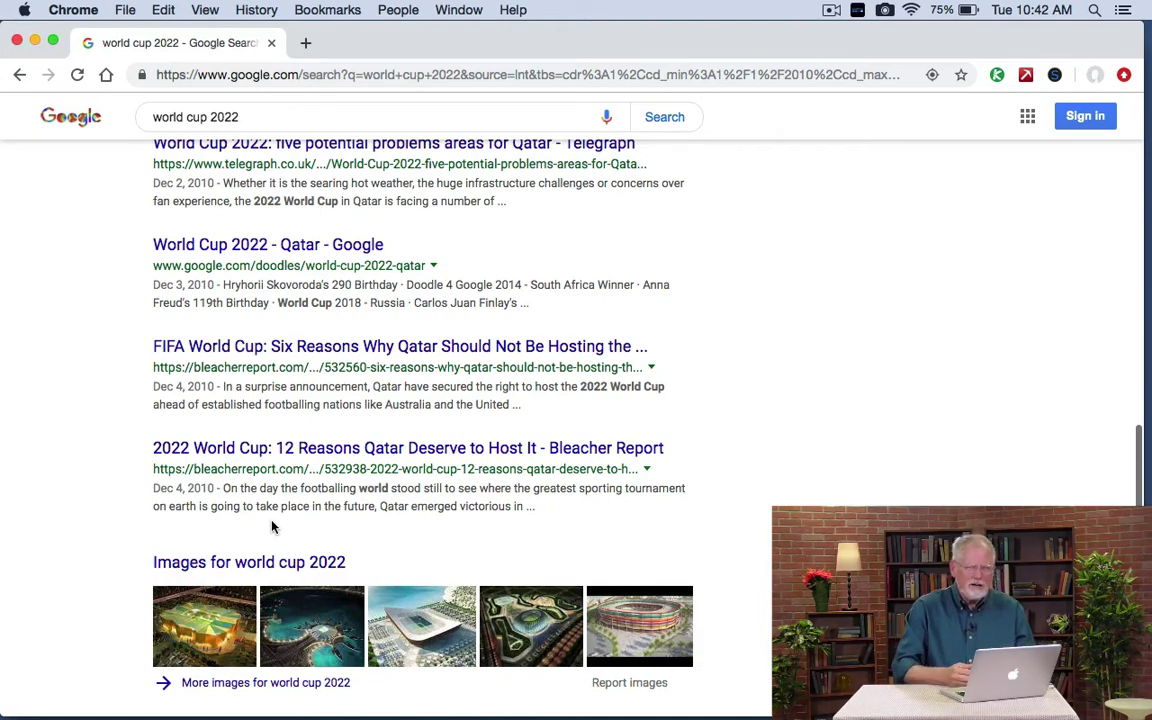
pyautogui.scroll(10, 272, 527)
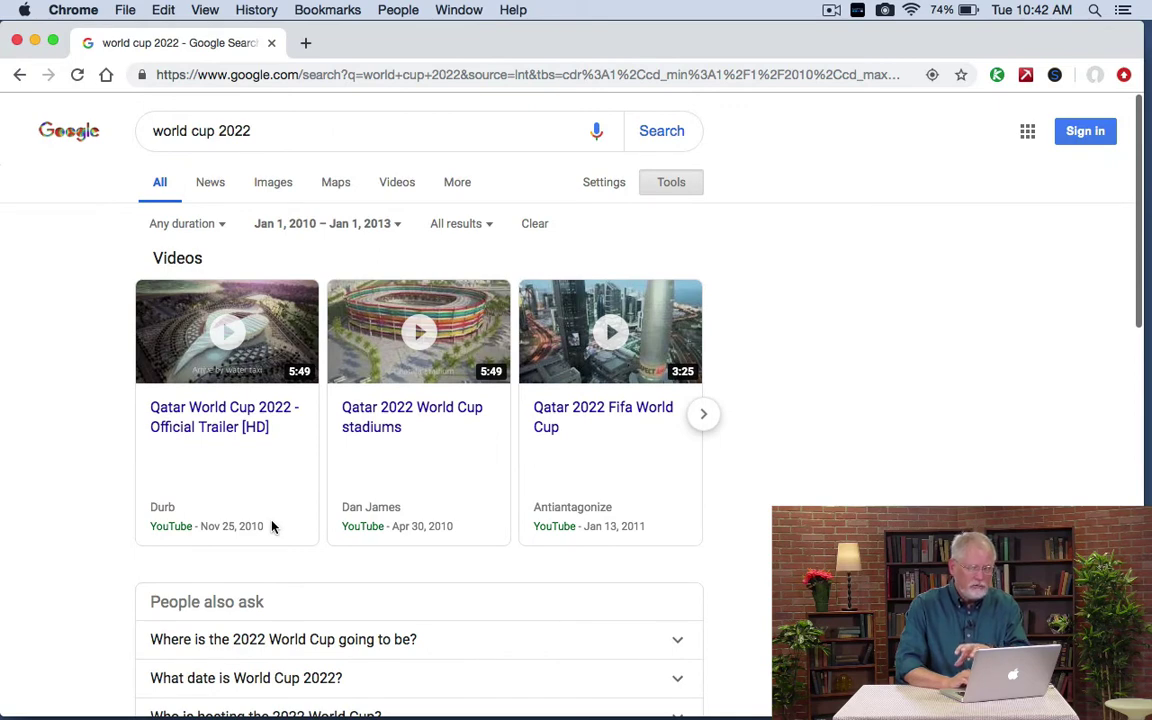
pyautogui.click(210, 184)
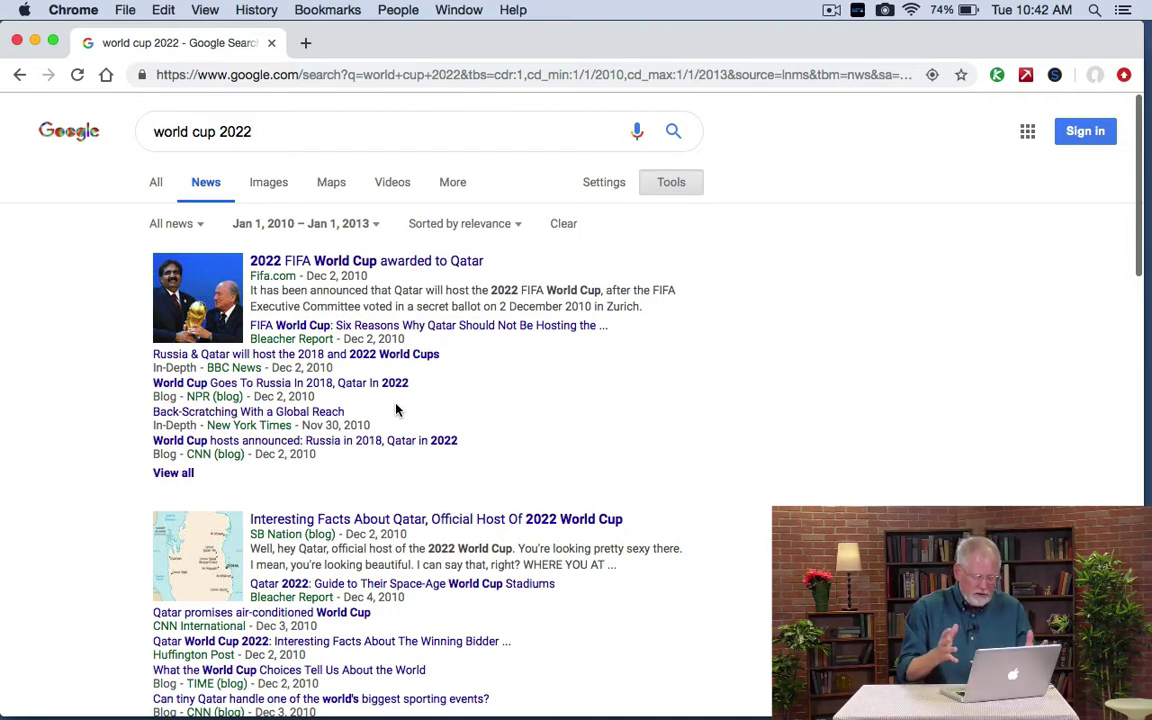
# Step: Return to the Google home page and enter "14th congressional district california" as the query, correcting the spelling of "congressional"
pyautogui.press('super+shift+h')
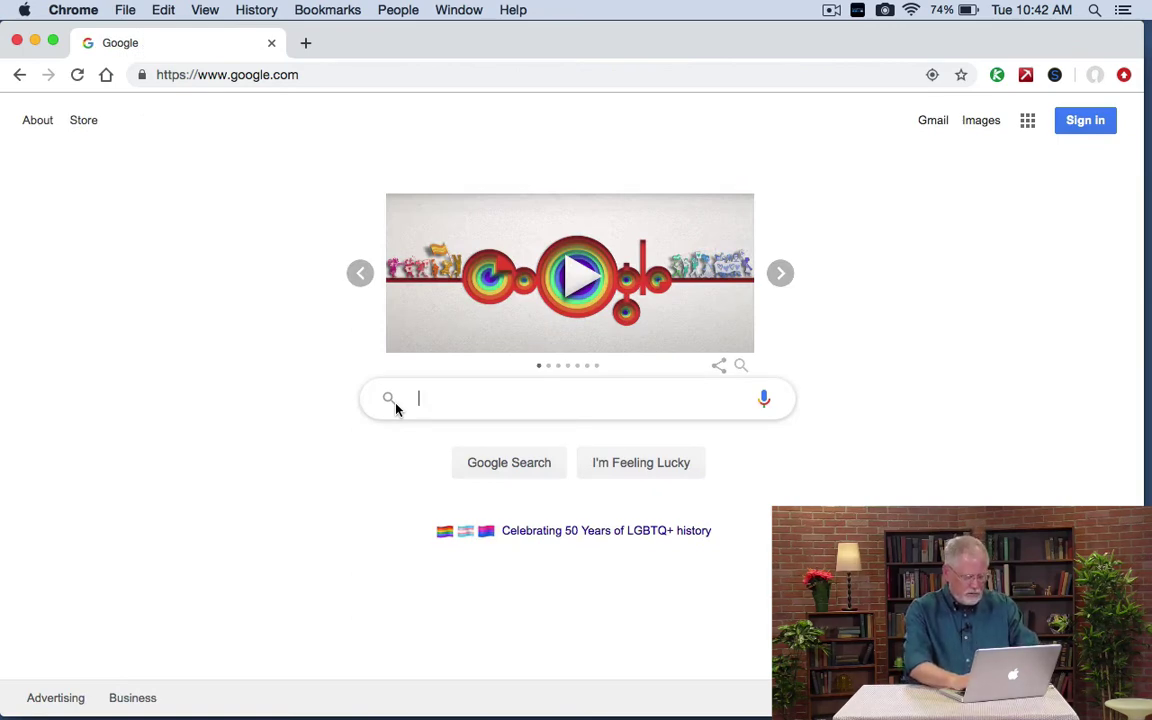
pyautogui.write('14th con')
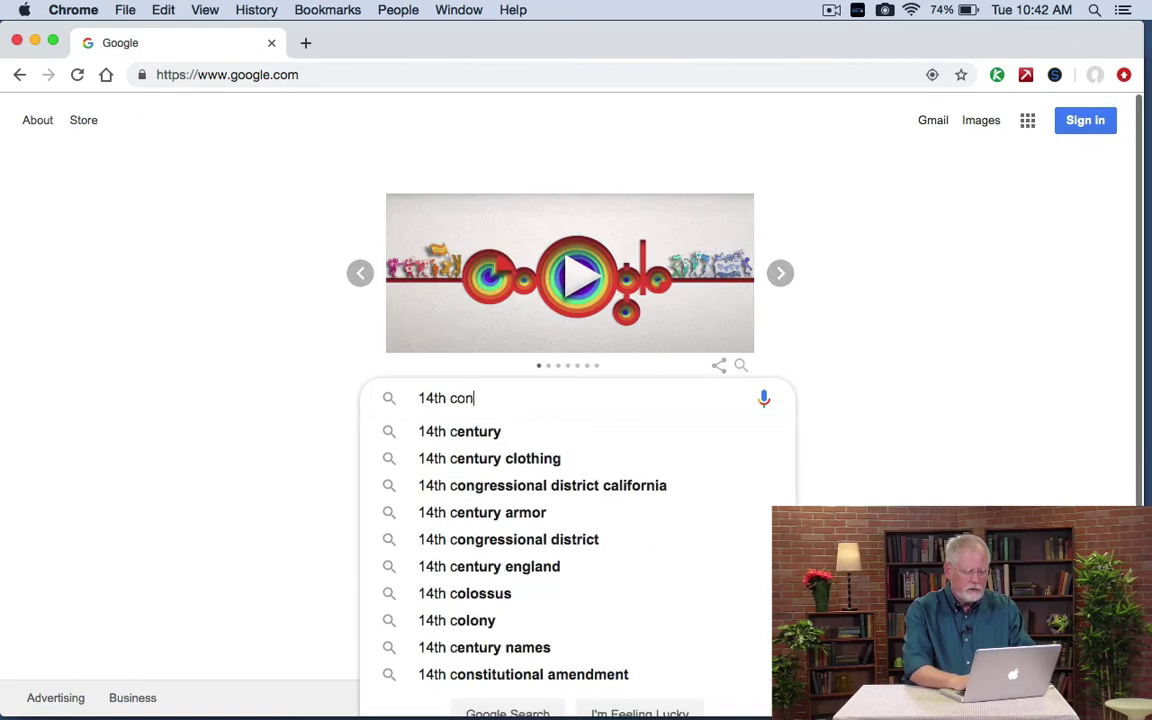
pyautogui.write('gresssional')
pyautogui.press('BackSpace')
pyautogui.press('BackSpace')
pyautogui.press('BackSpace')
pyautogui.press('BackSpace')
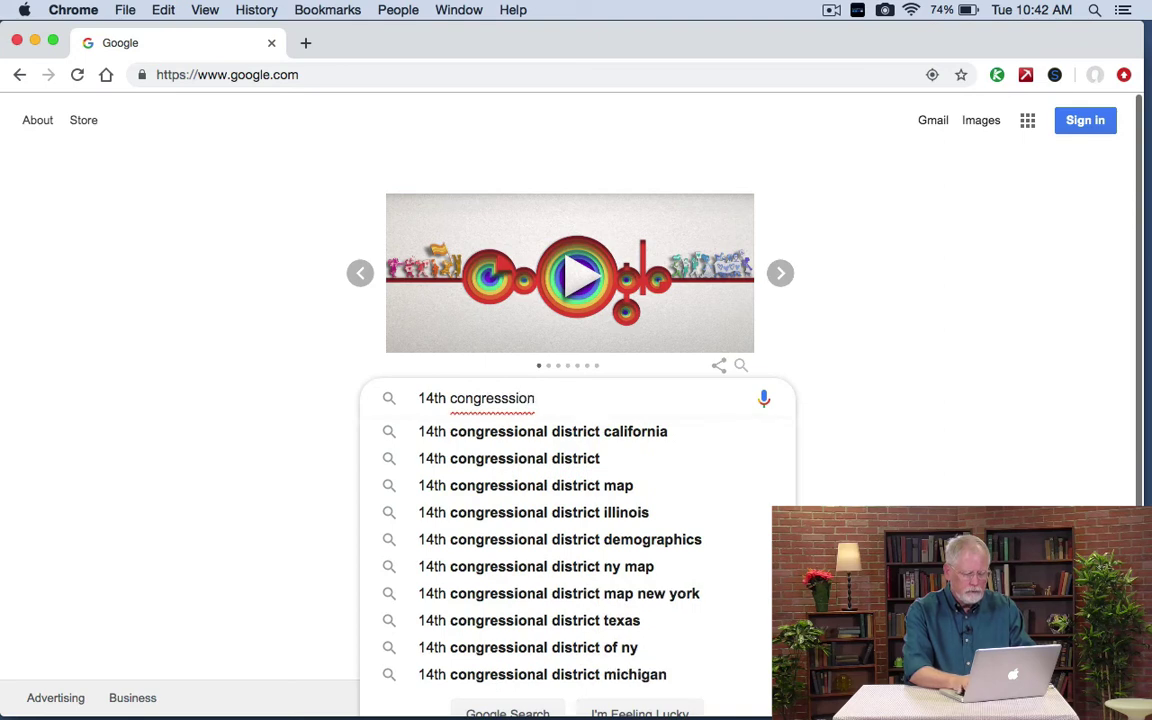
pyautogui.write('nal di')
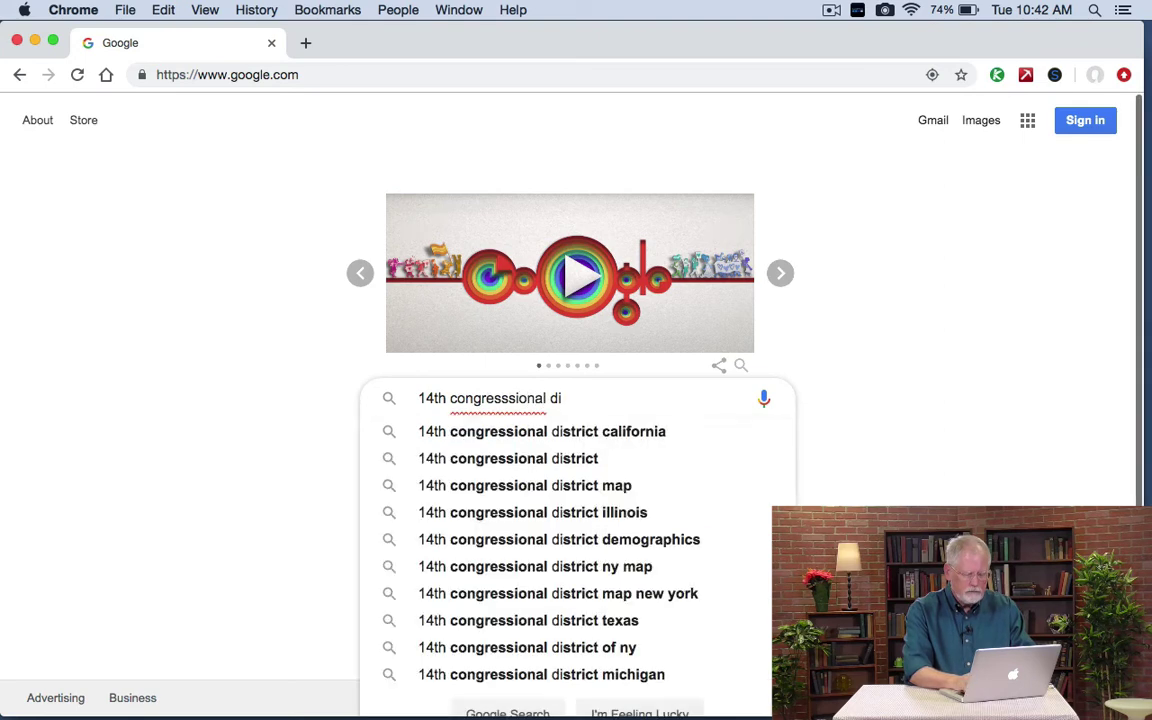
pyautogui.write('strict calif')
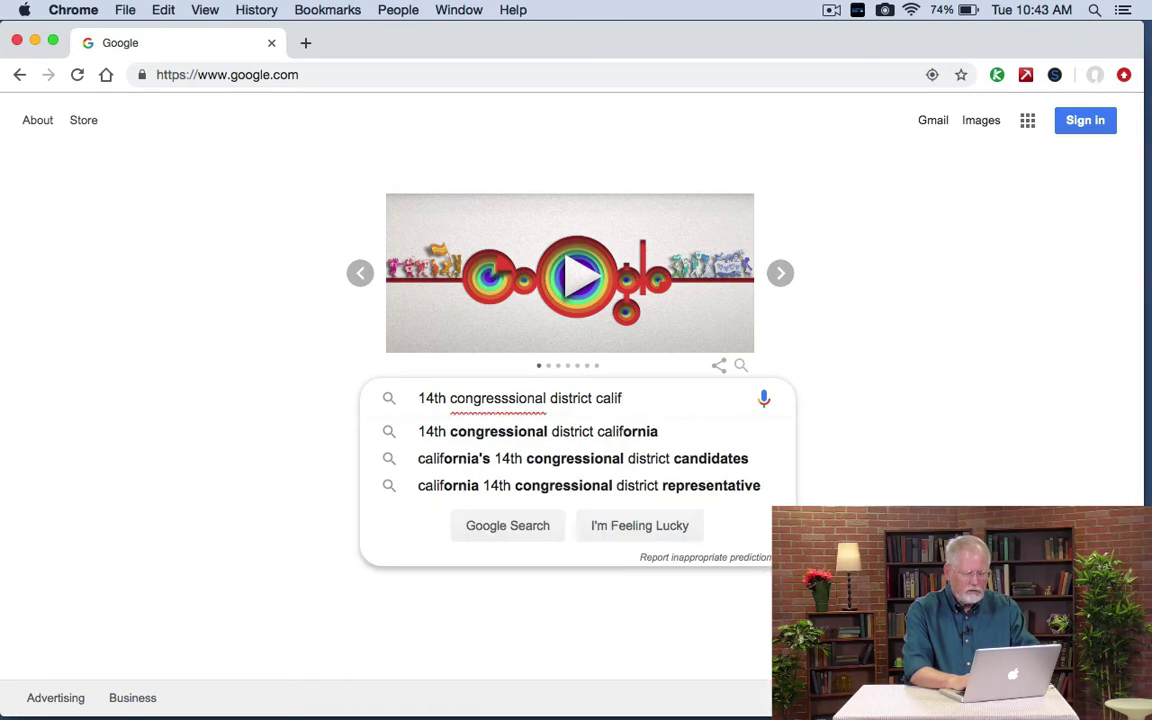
pyautogui.write('ornia')
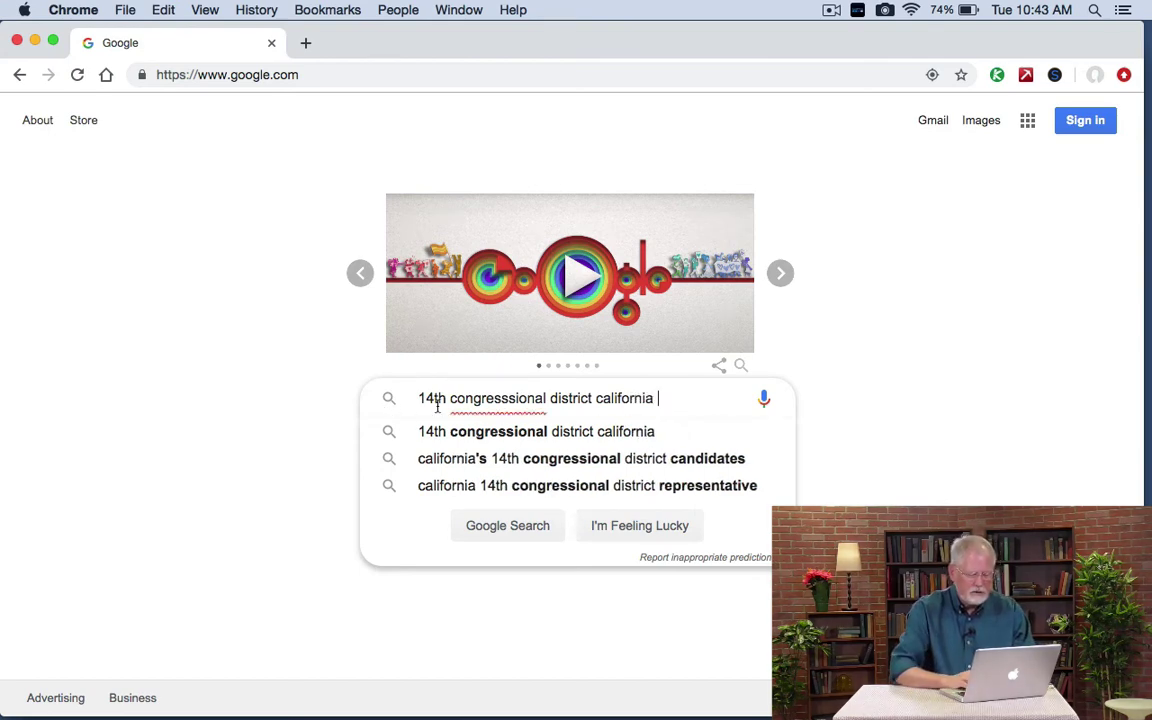
pyautogui.click(504, 396)
pyautogui.press('BackSpace')
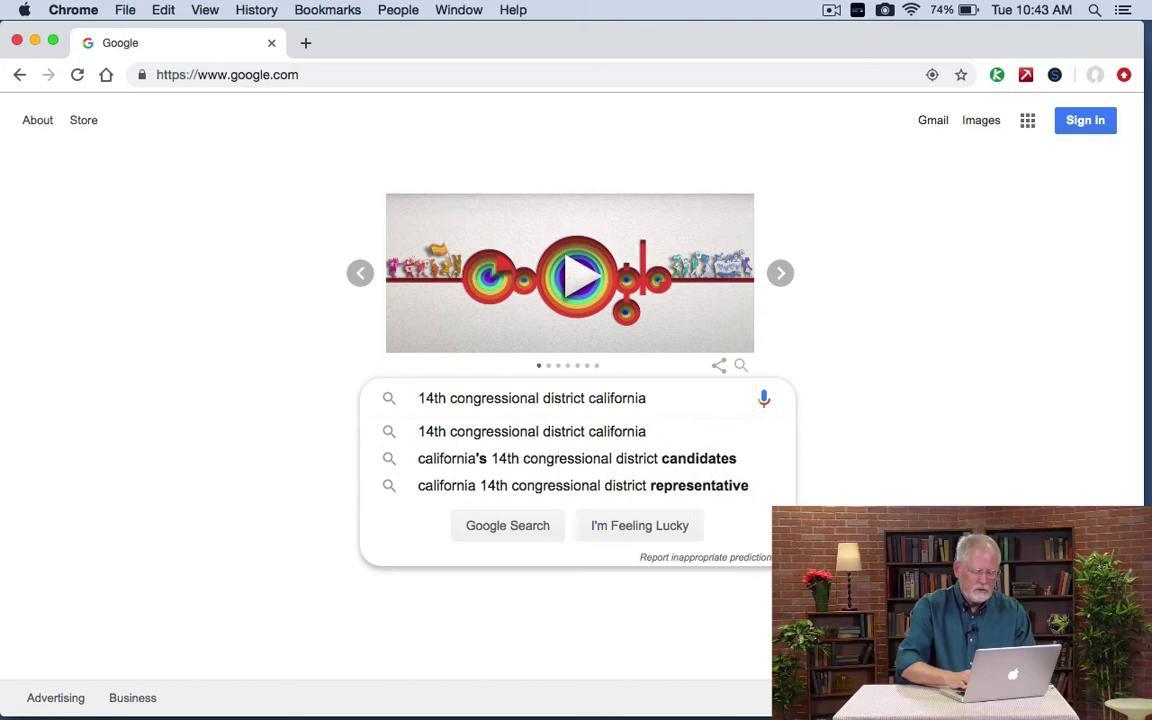
# Step: Add "election" to the end of the congressional district query and run the search
pyautogui.click(671, 395)
pyautogui.write('elc')
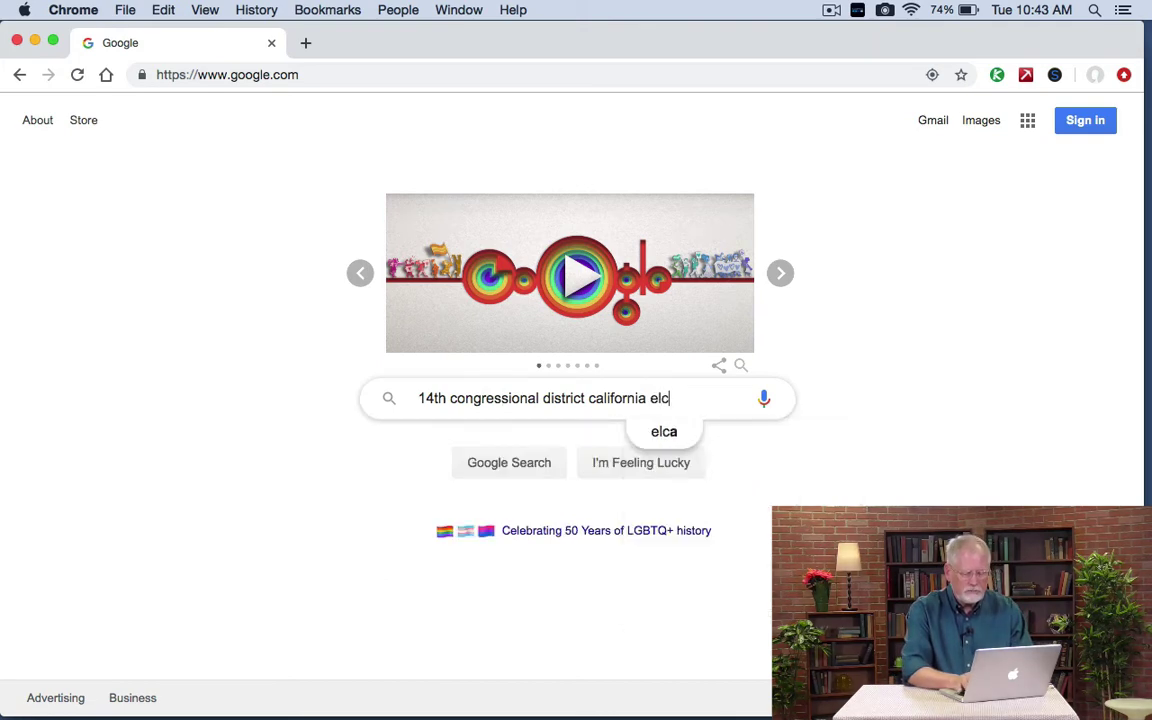
pyautogui.press('BackSpace')
pyautogui.write('ection')
pyautogui.press('Return')
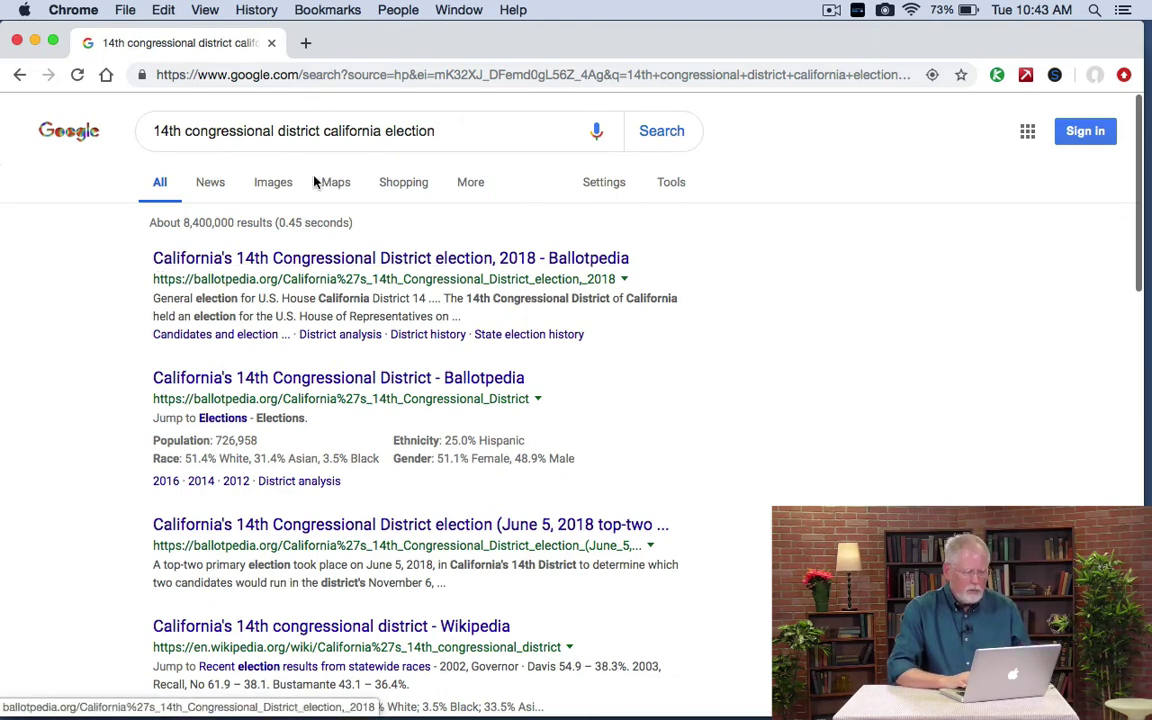
# Step: Restrict the congressional district election results to a custom date range from 1/1/2011 to 1/1/2012
pyautogui.click(680, 187)
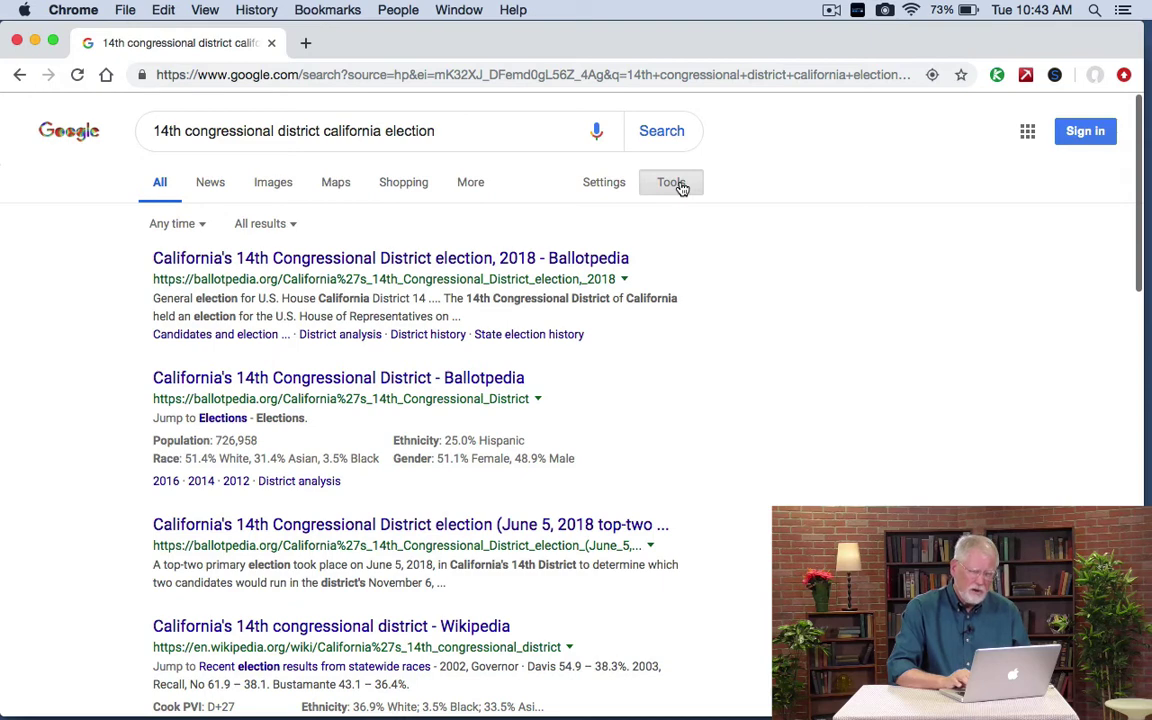
pyautogui.click(173, 224)
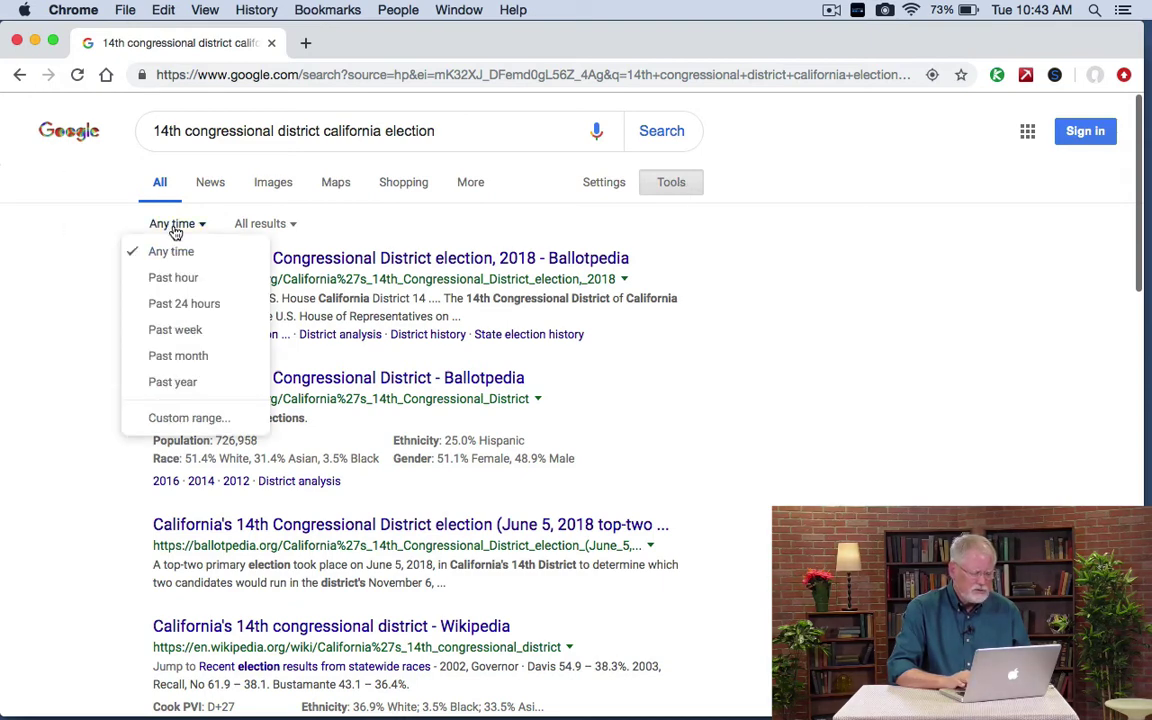
pyautogui.click(176, 419)
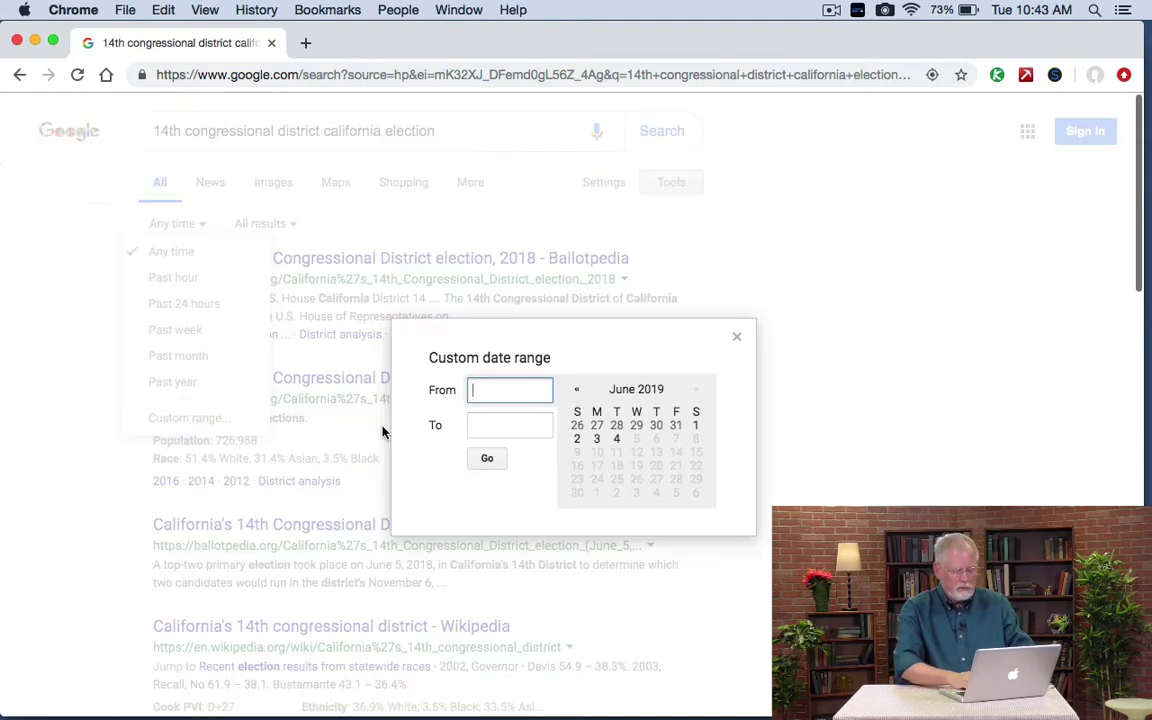
pyautogui.write('1/1/2011')
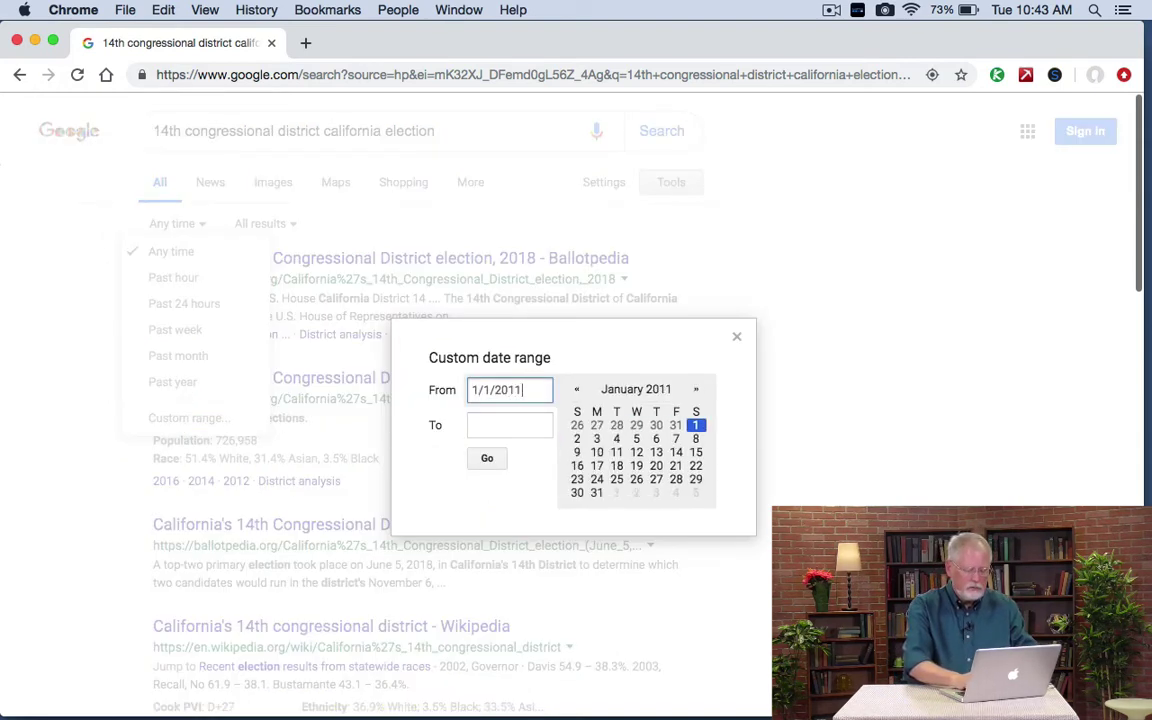
pyautogui.click(509, 425)
pyautogui.write('1/1/2')
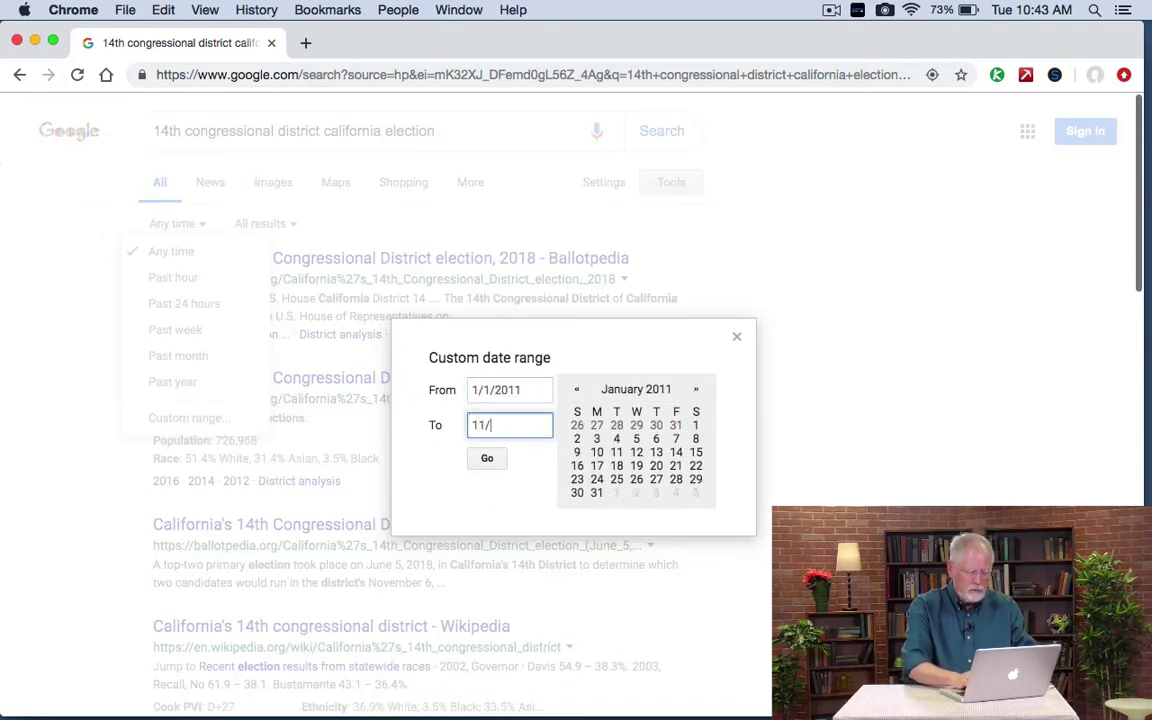
pyautogui.press('BackSpace')
pyautogui.press('BackSpace')
pyautogui.press('BackSpace')
pyautogui.press('BackSpace')
pyautogui.write('/1/20')
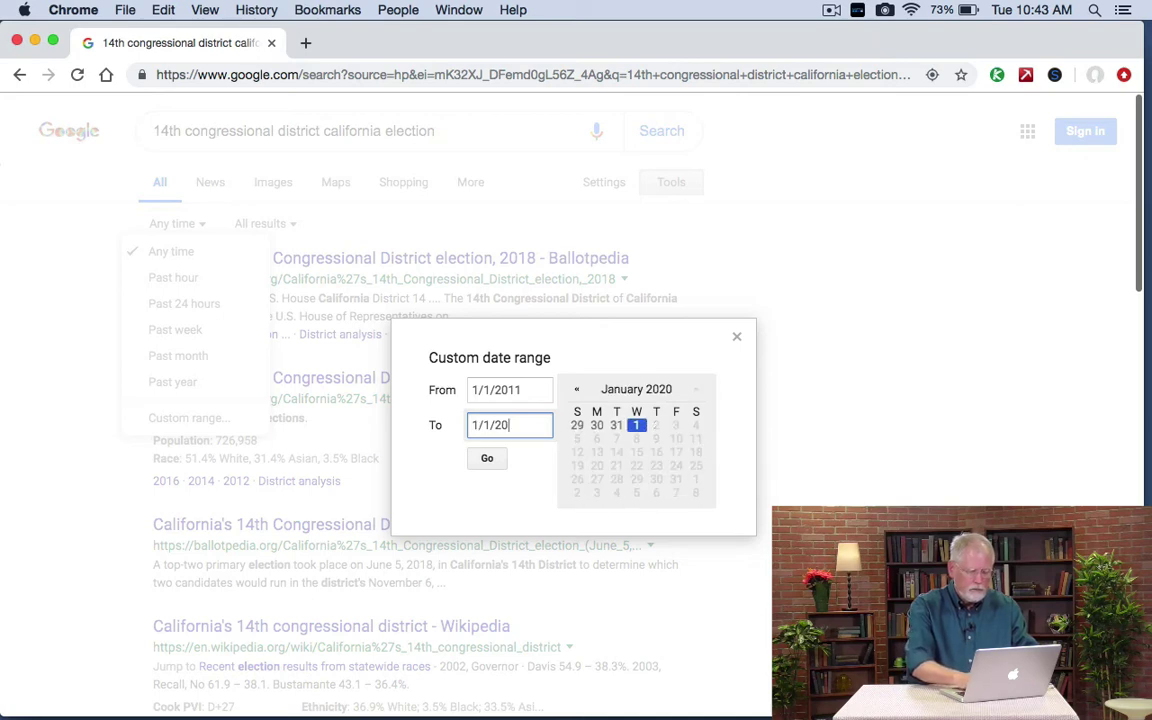
pyautogui.write('12')
pyautogui.press('Return')
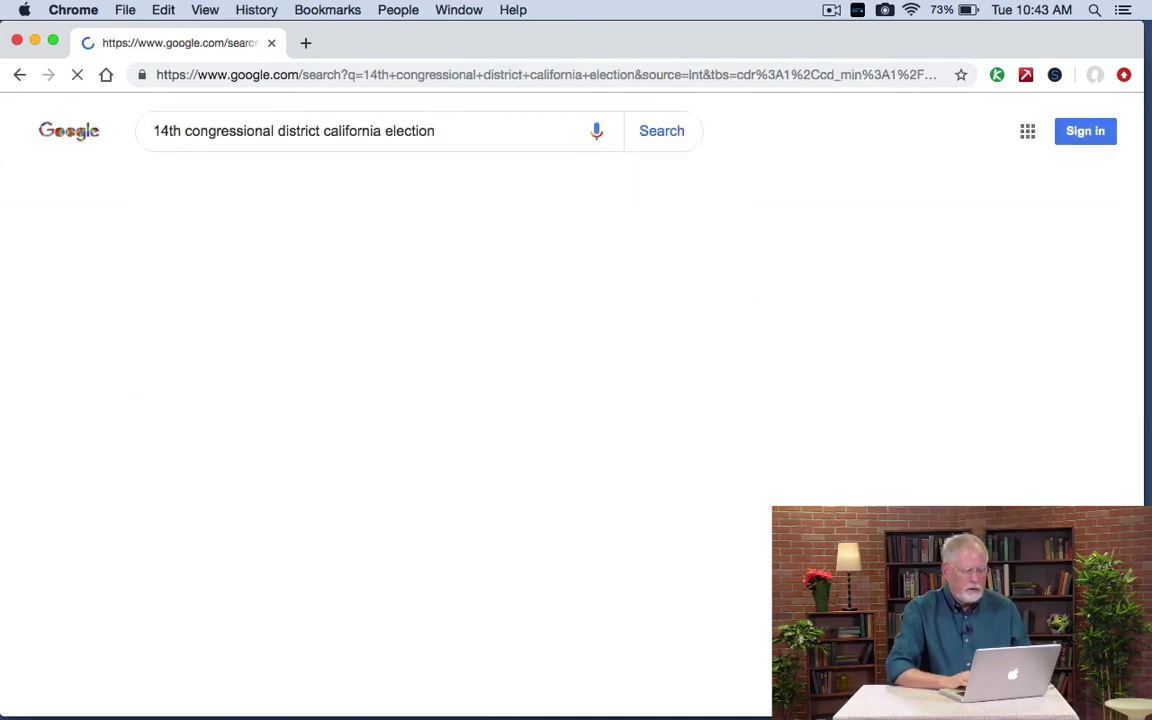
# Step: Refine the date-limited election search by adding "intext:eshoo" to the query, and look through the refined results
pyautogui.scroll(-3, 374, 370)
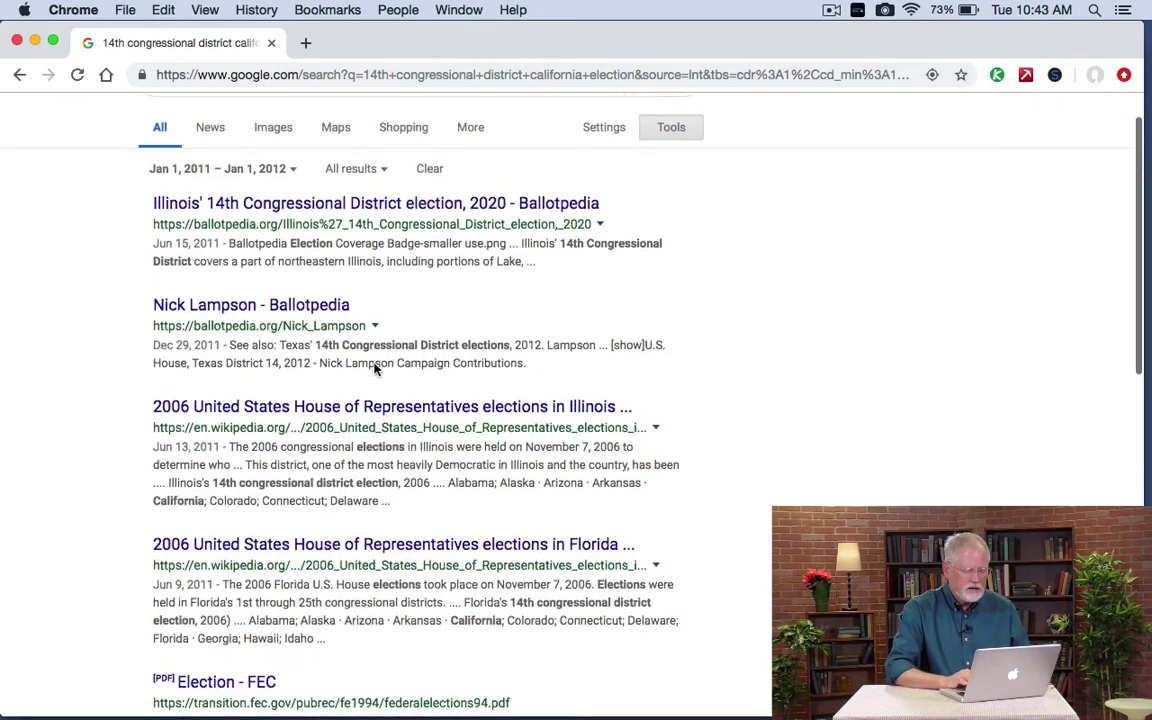
pyautogui.scroll(-5, 374, 368)
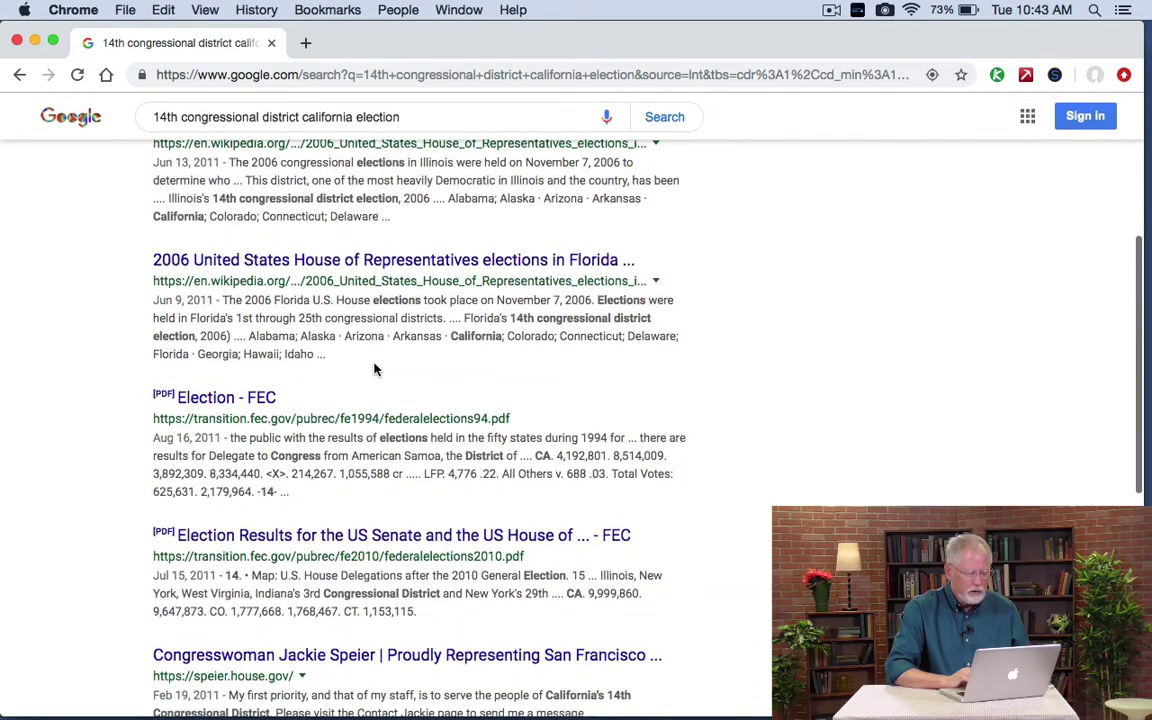
pyautogui.scroll(-6, 374, 369)
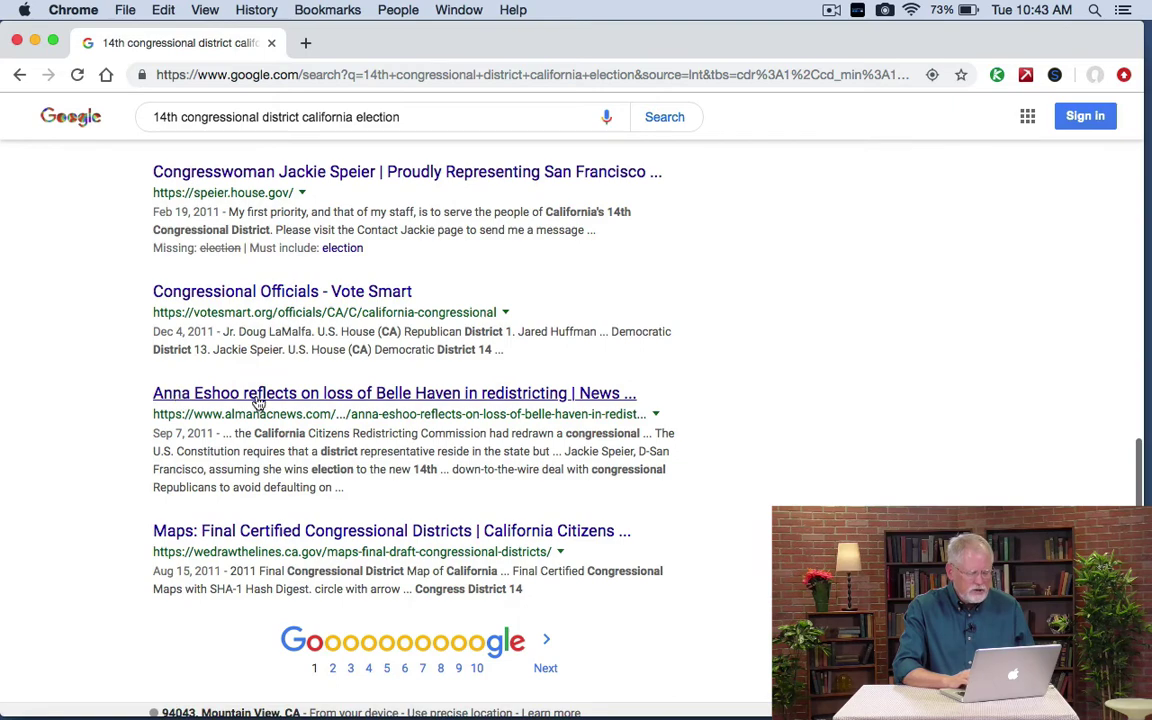
pyautogui.scroll(10, 258, 402)
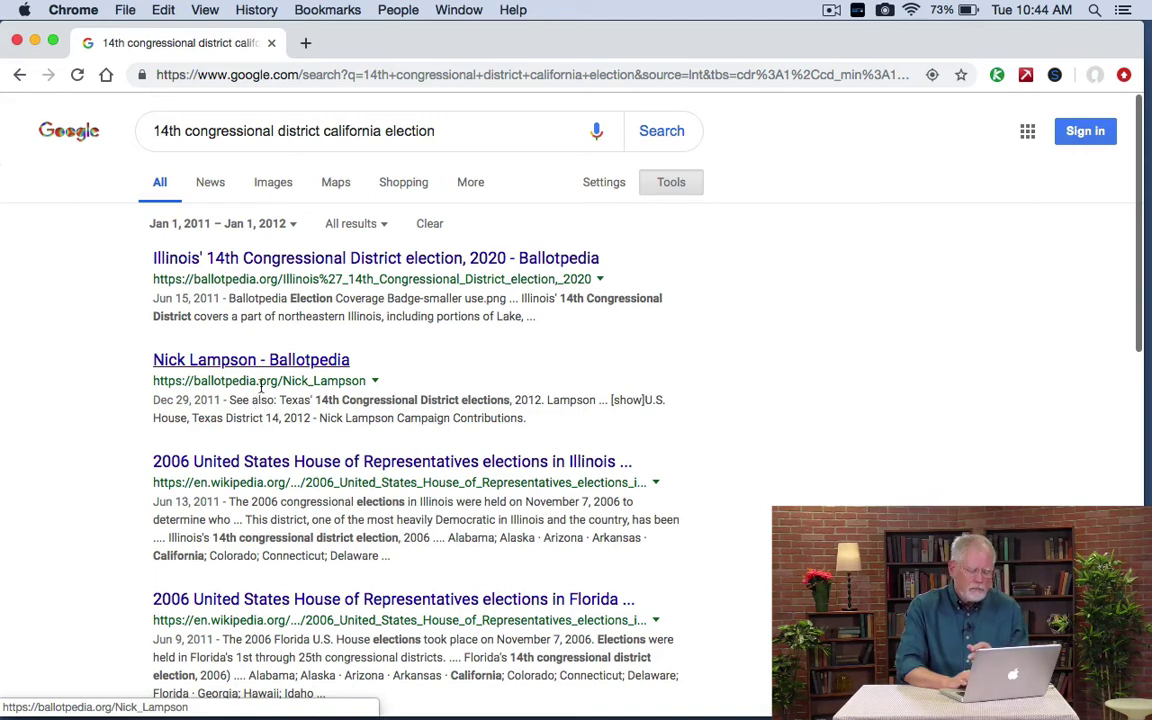
pyautogui.scroll(1, 477, 257)
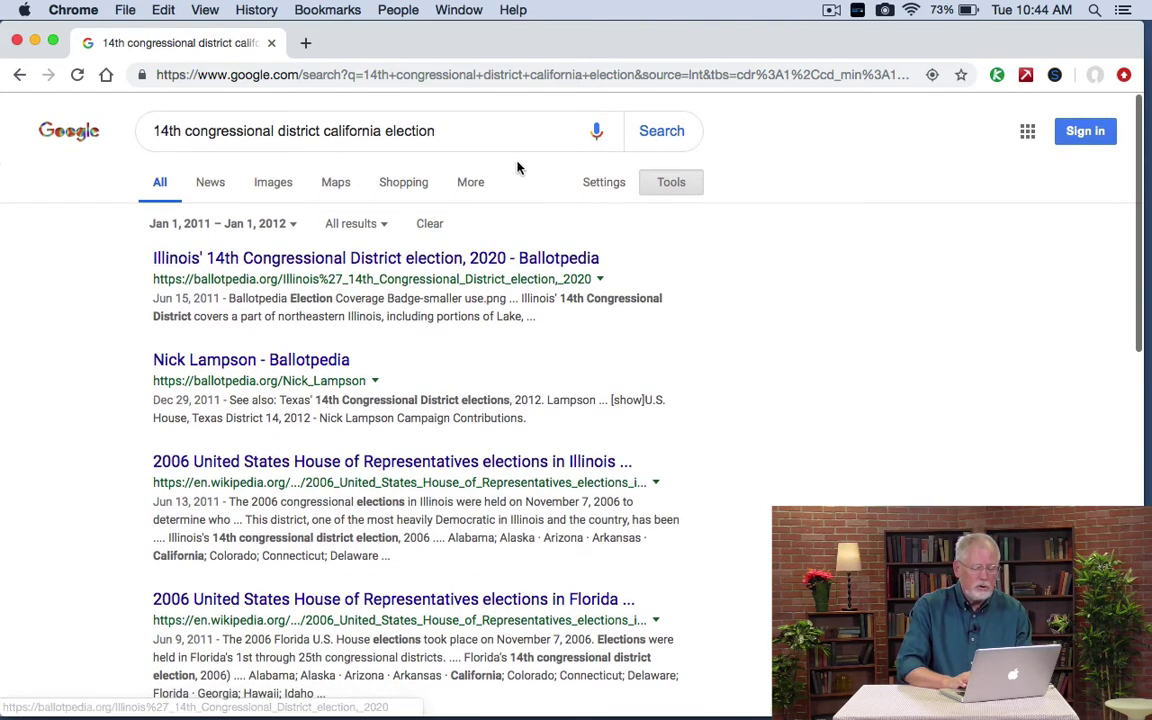
pyautogui.click(463, 121)
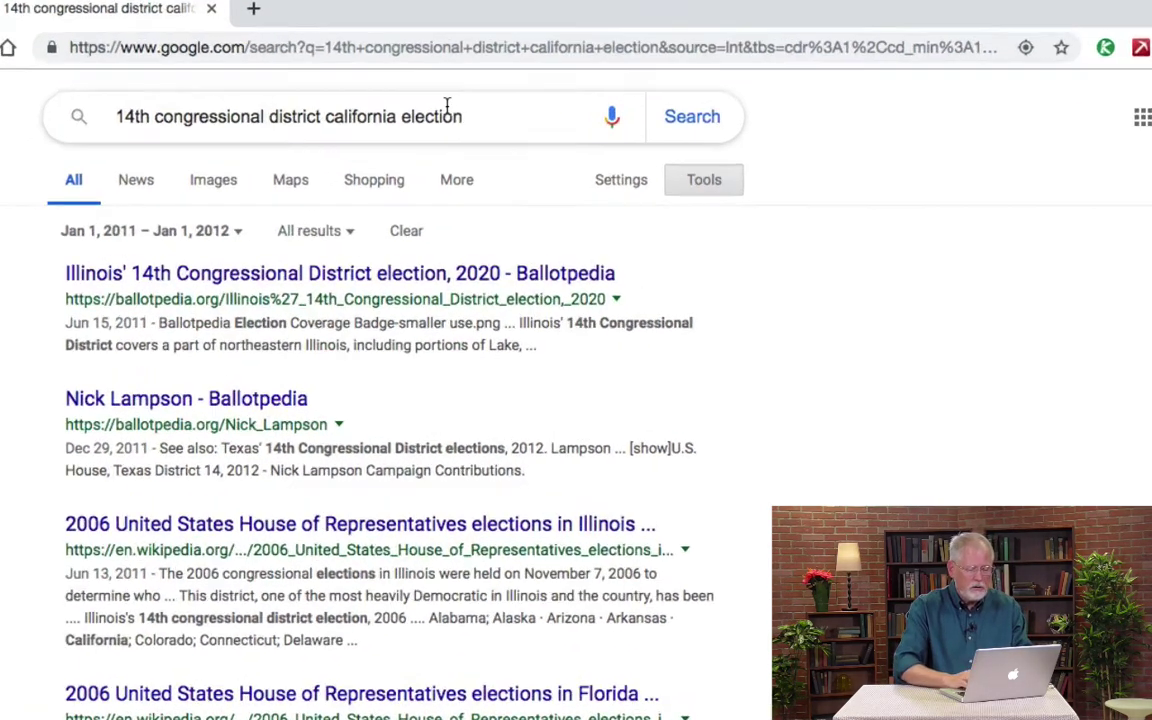
pyautogui.write('intext:')
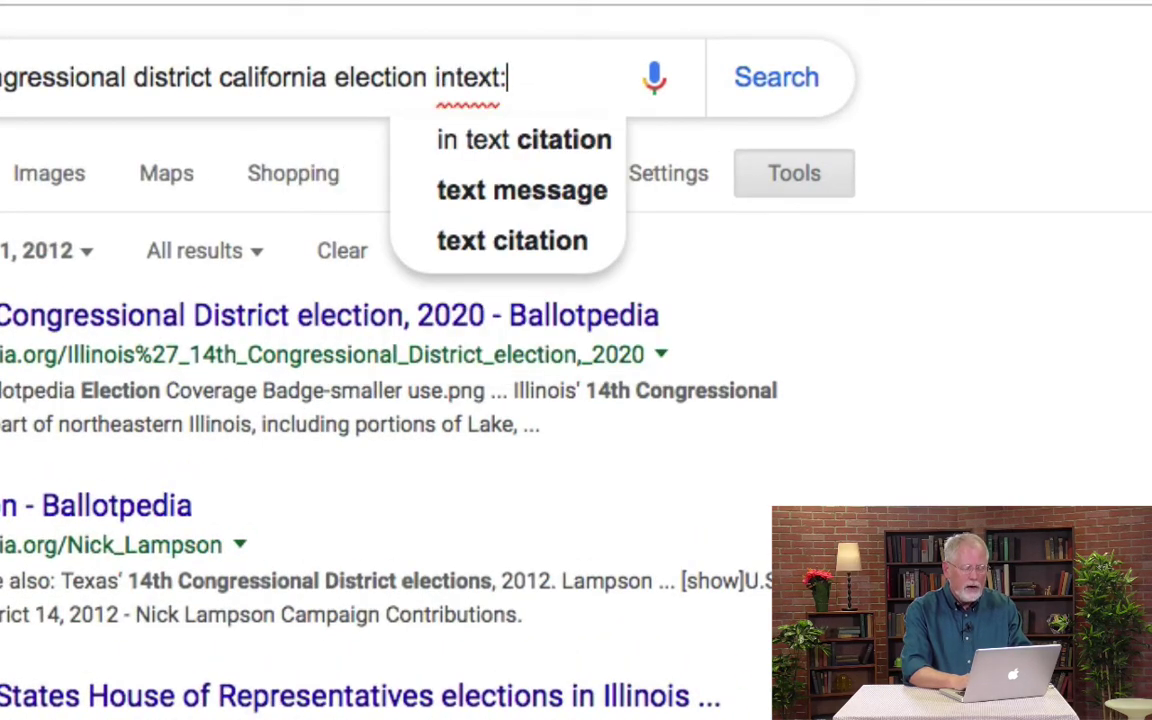
pyautogui.write('eshoo')
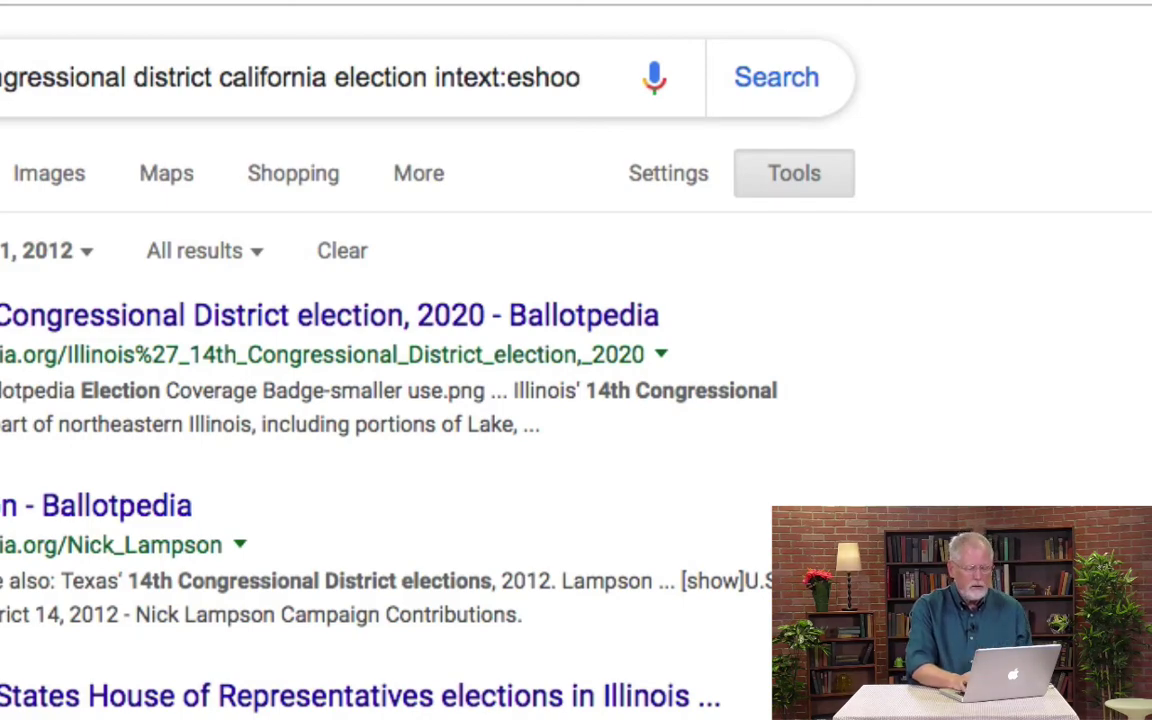
pyautogui.press('Return')
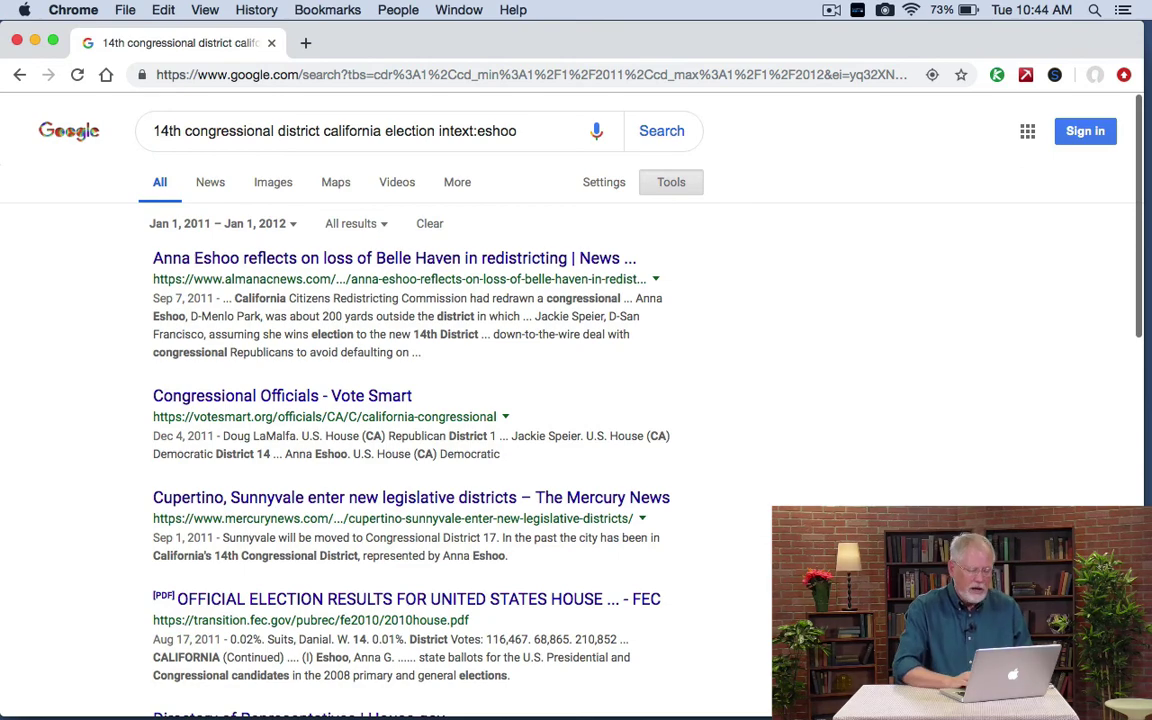
pyautogui.scroll(-3, 295, 392)
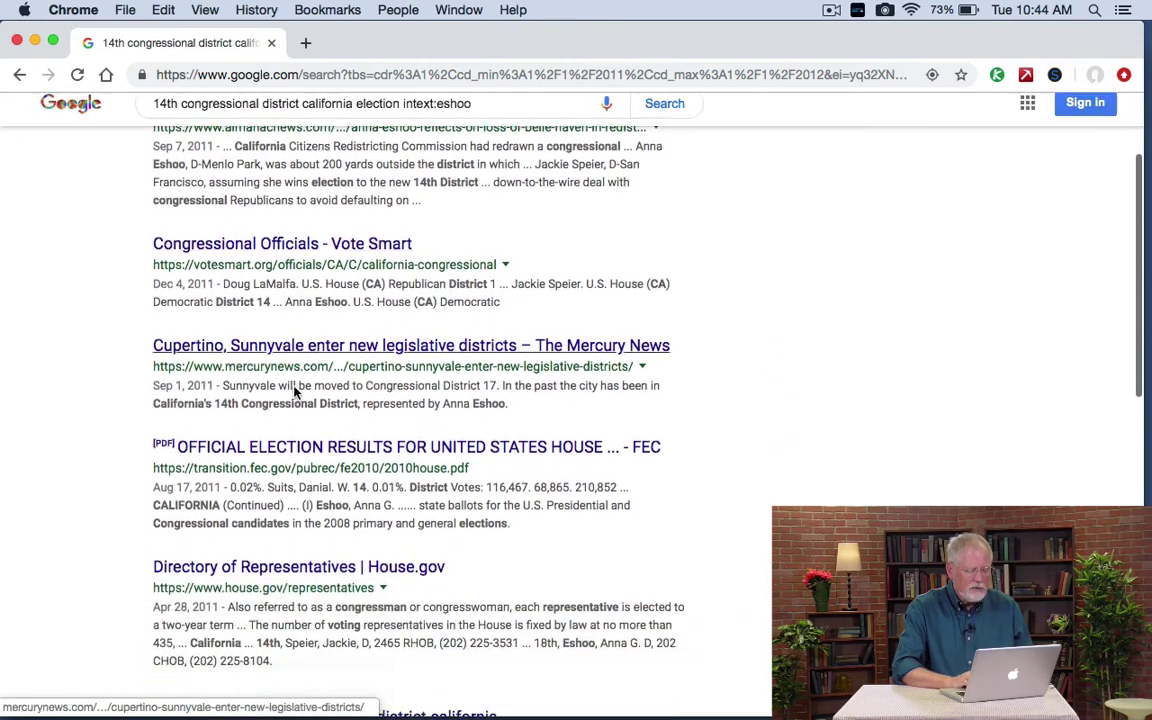
pyautogui.scroll(-5, 295, 392)
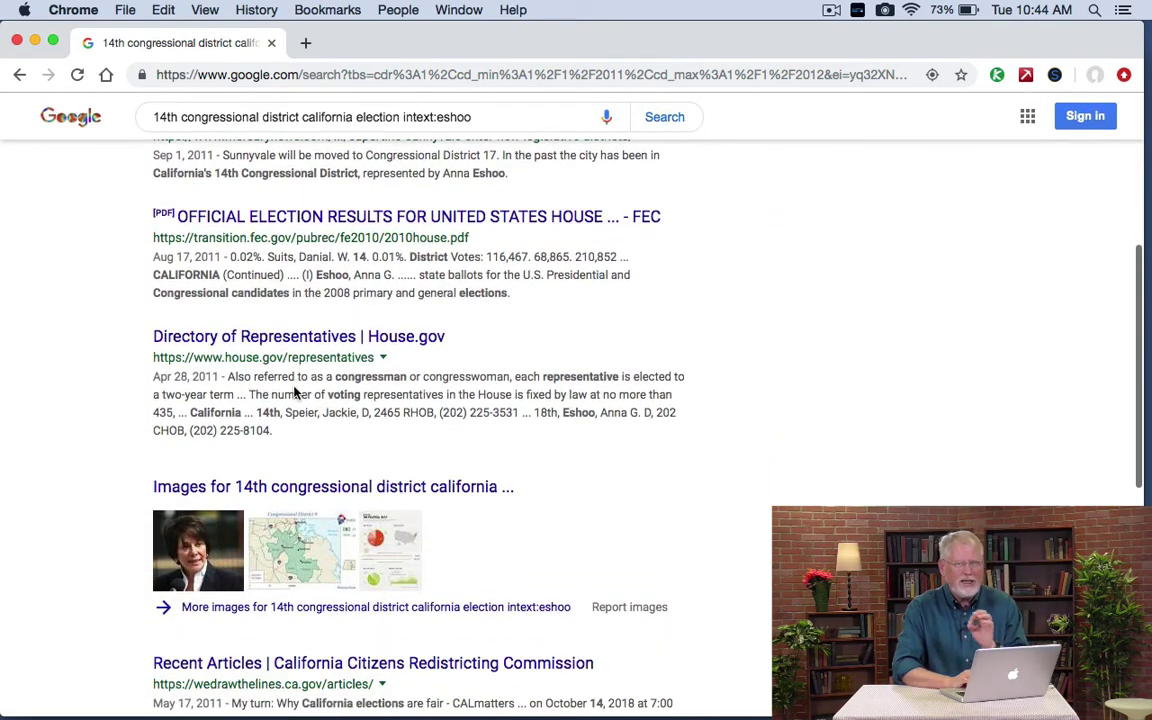